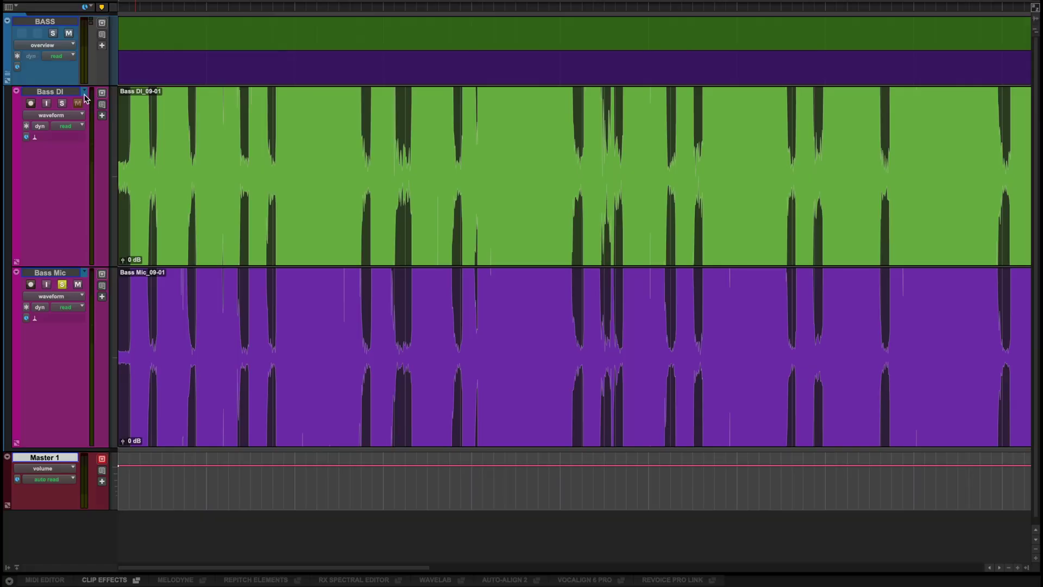
Play and then stop the session to audition the Bass DI and Bass Mic tracks
key(space)
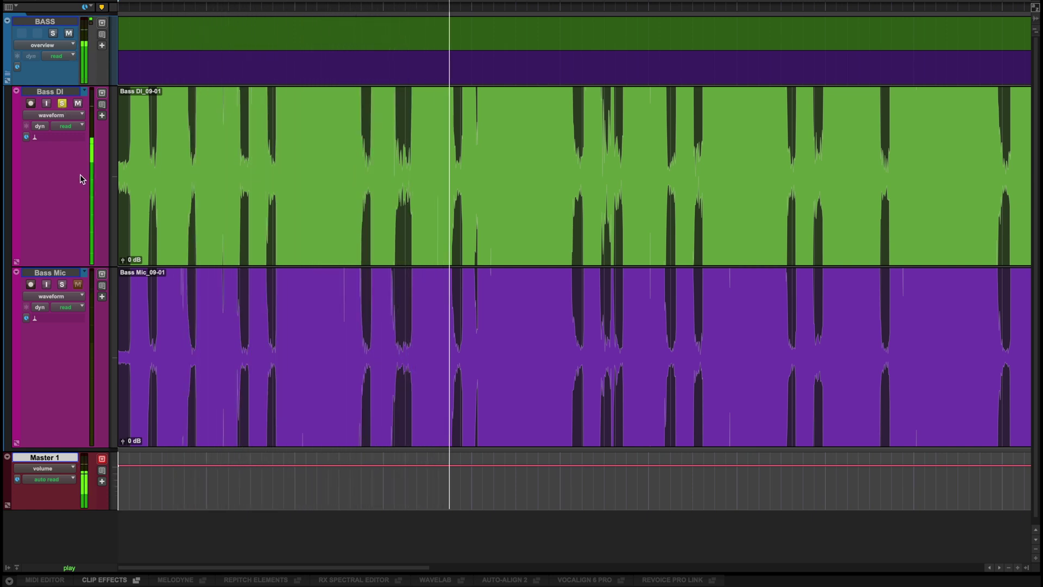
key(space)
key(space)
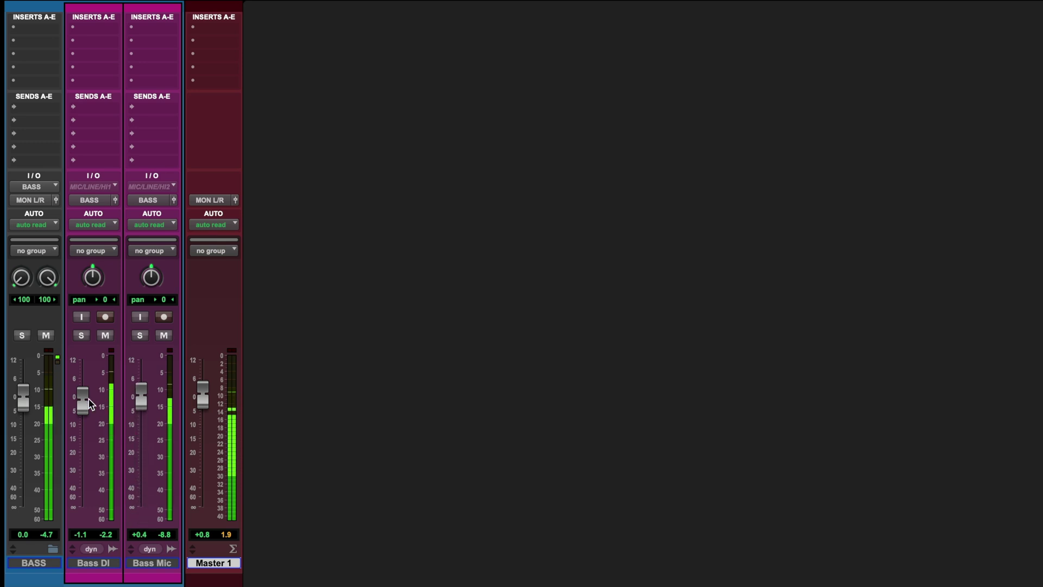
Raise the Bass DI fader from silence to +0.4 dB to match Bass Mic
mouse_move(86, 514)
mouse_down()
mouse_move(99, 402)
mouse_move(85, 512)
mouse_up()
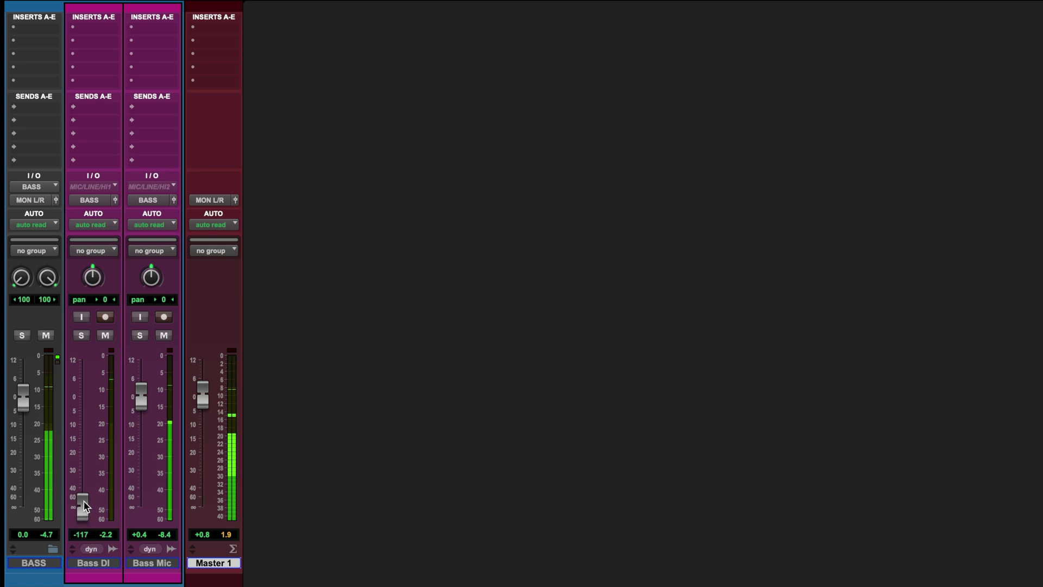
drag(91, 438, 91, 402)
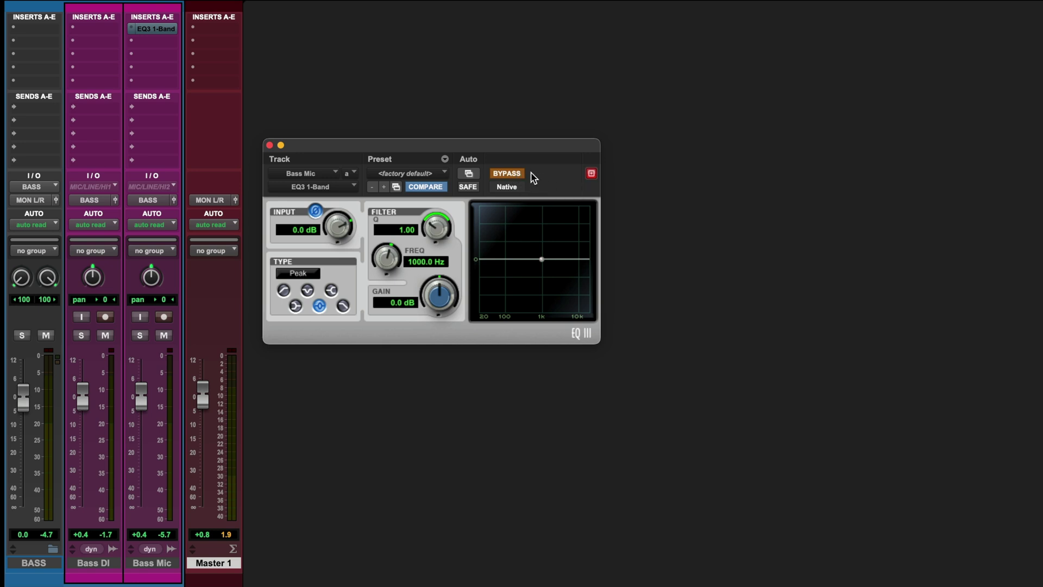
During playback, toggle the Bass Mic EQ3 polarity flip on, off, then on again
key(space)
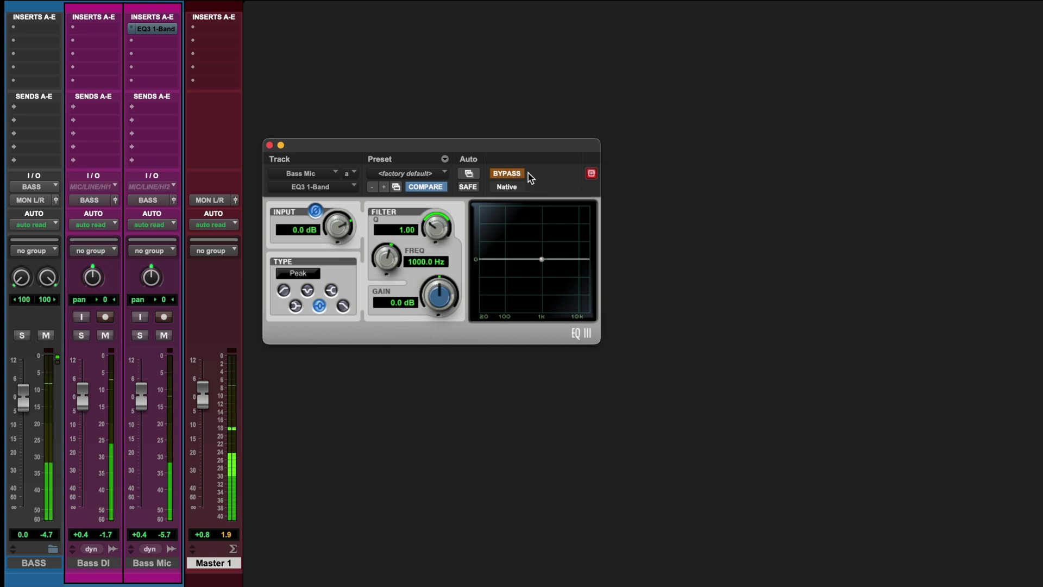
click(520, 174)
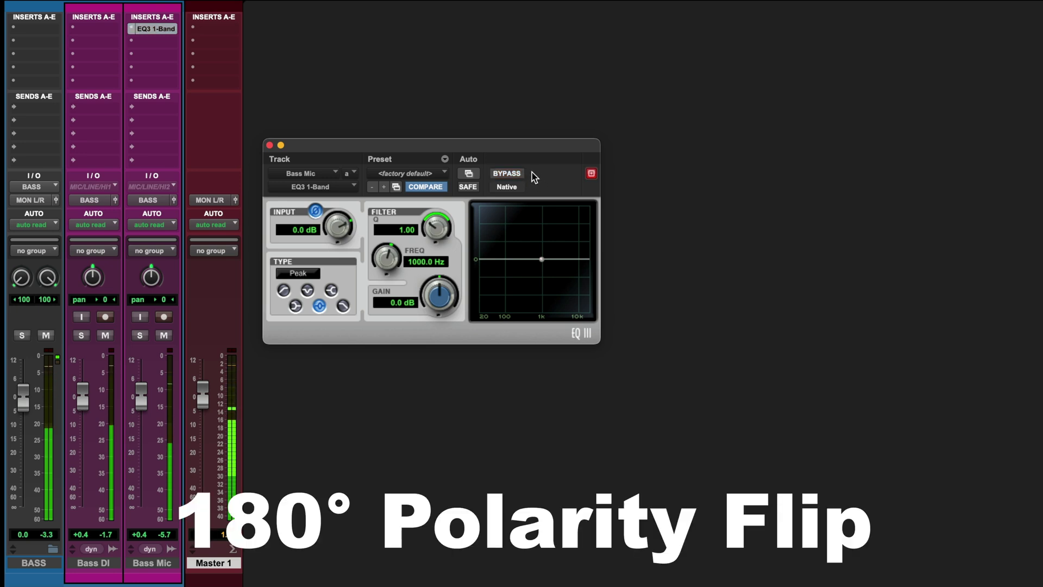
click(522, 174)
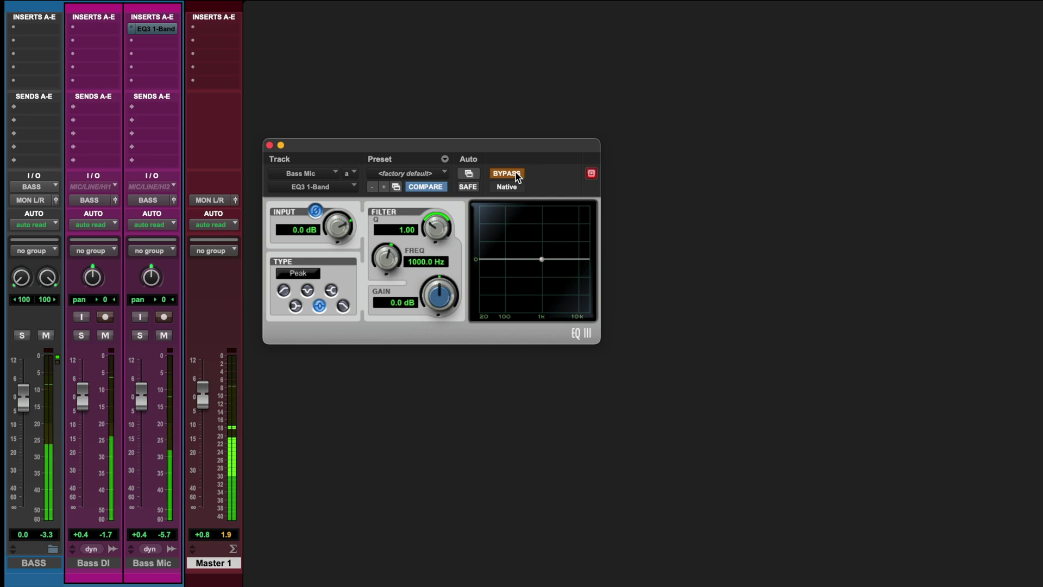
click(517, 177)
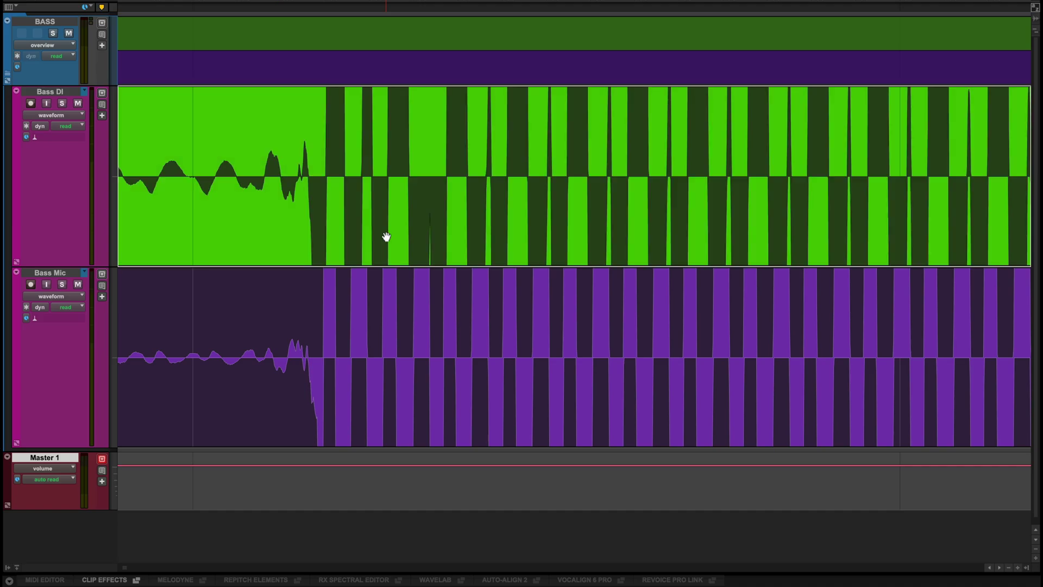
Align the Bass Mic clip to Bass DI in Auto-Align 2, shifting it -2 samples with spectral phase correction
click(406, 427)
right_click(406, 430)
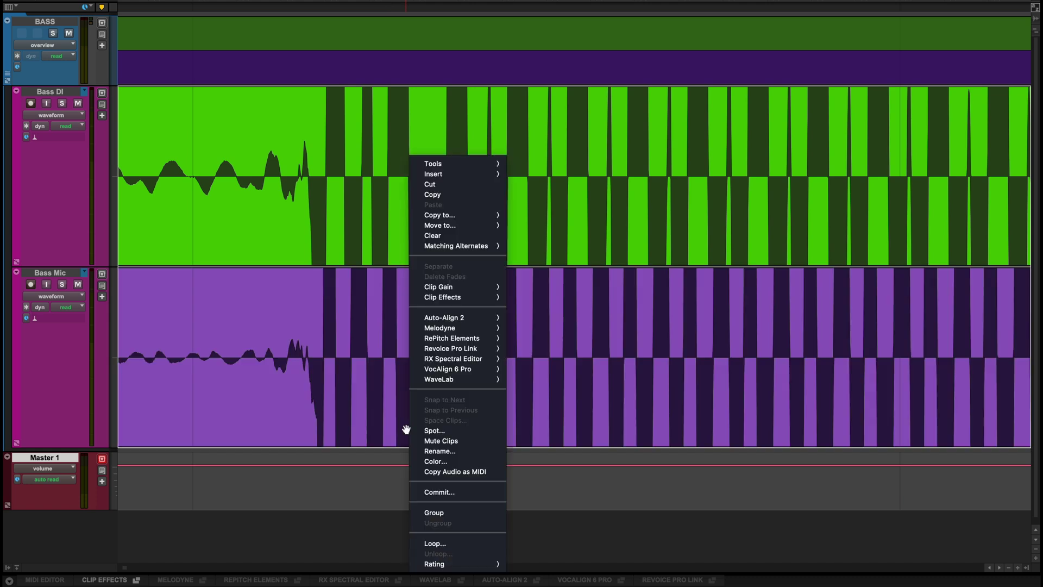
mouse_move(461, 320)
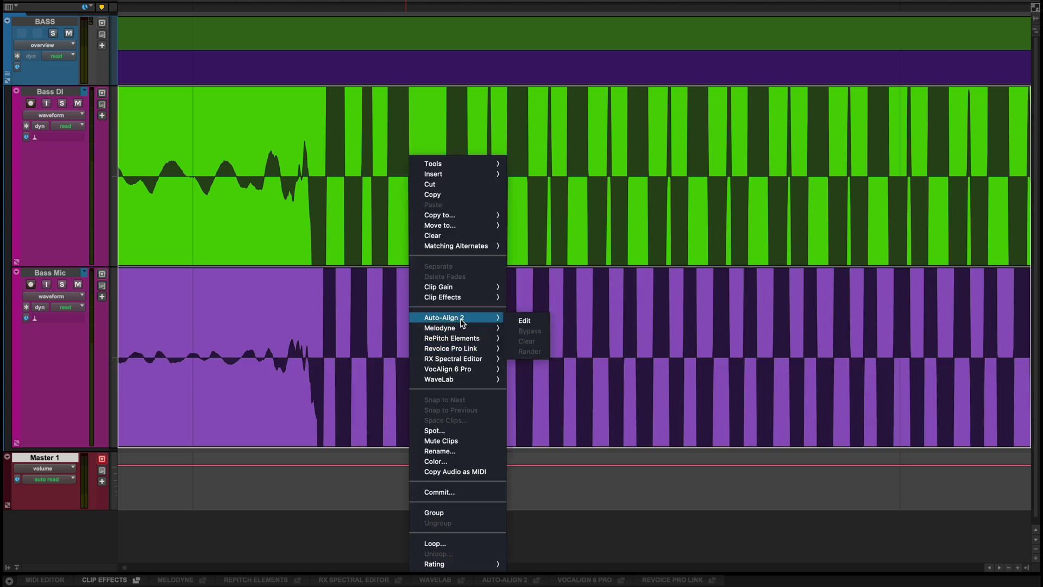
click(523, 321)
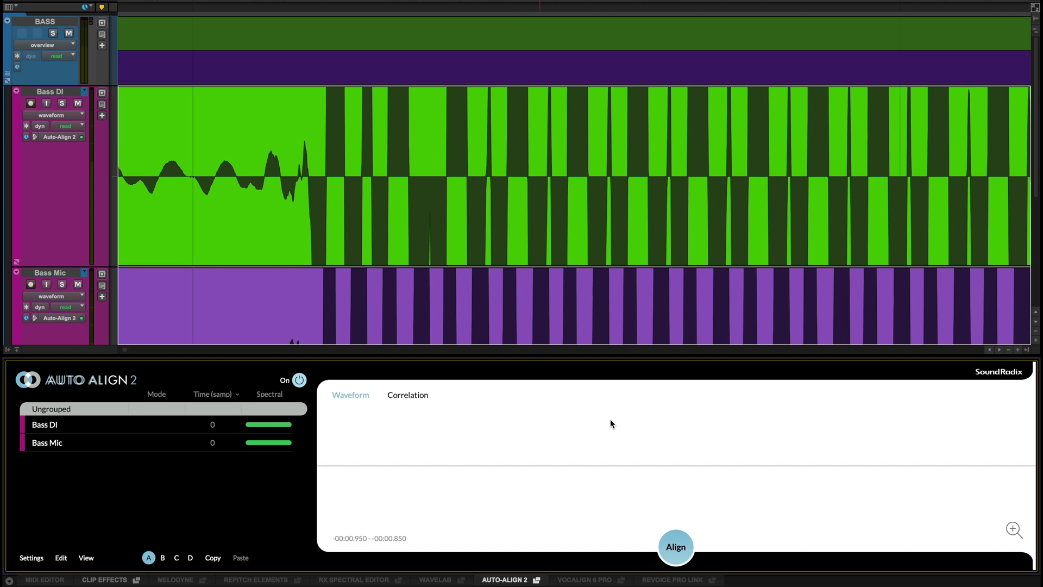
key(space)
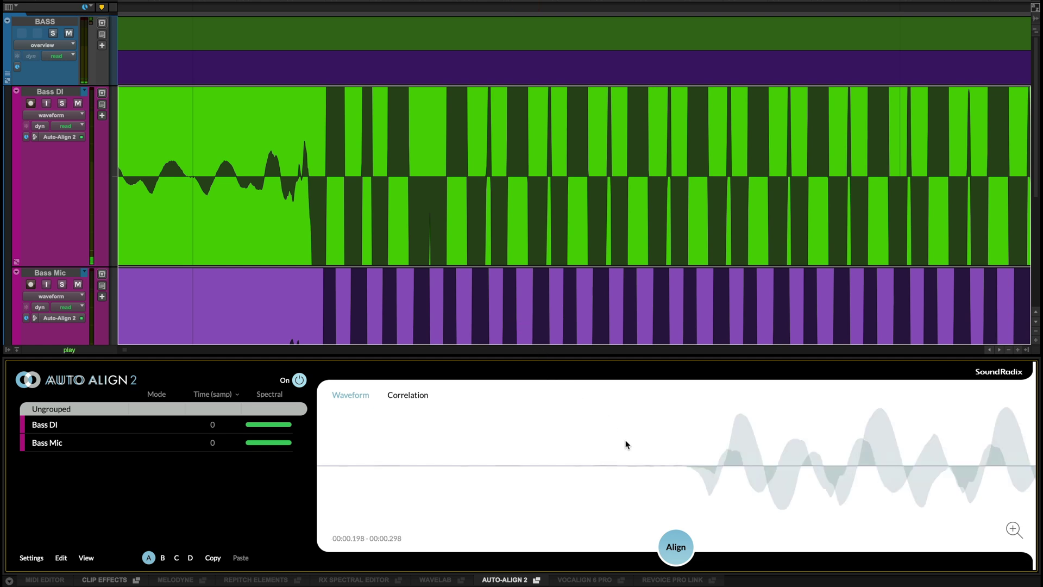
click(676, 545)
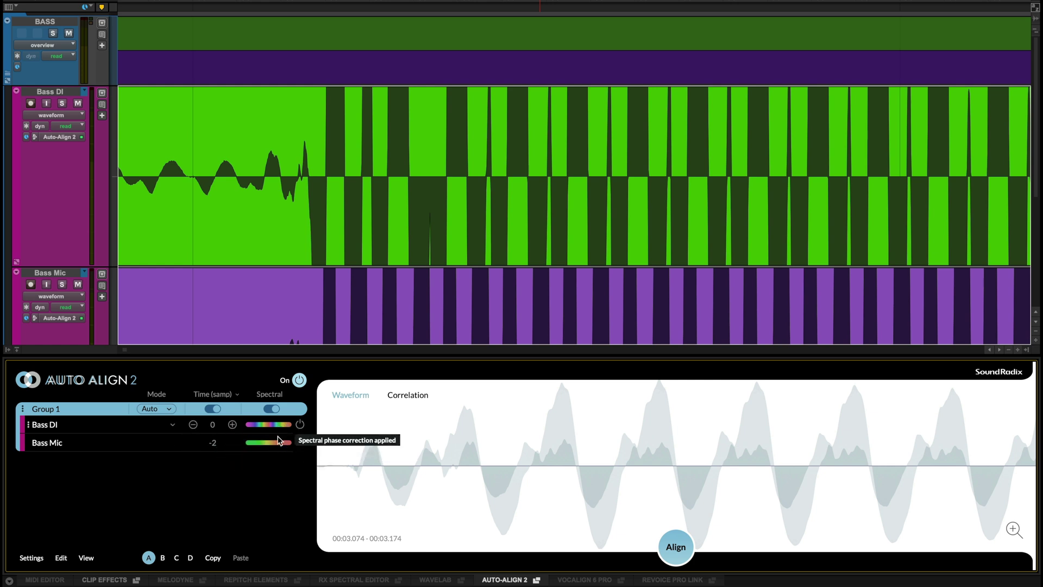
Lower the Bass Mic.c fader to -10.7 dB, then select a range across both bass tracks
key(ctrl+equal)
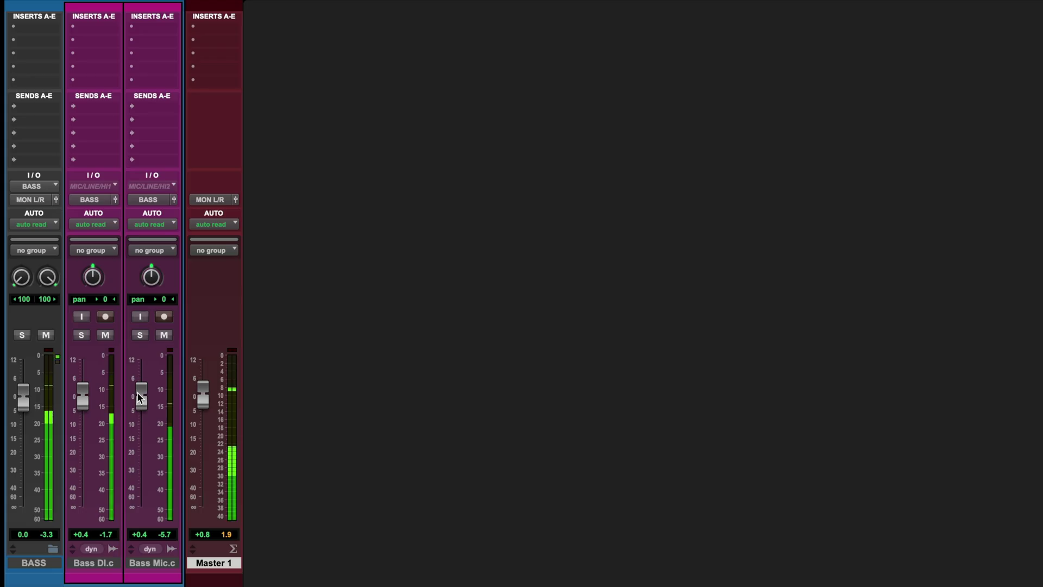
drag(139, 397, 142, 433)
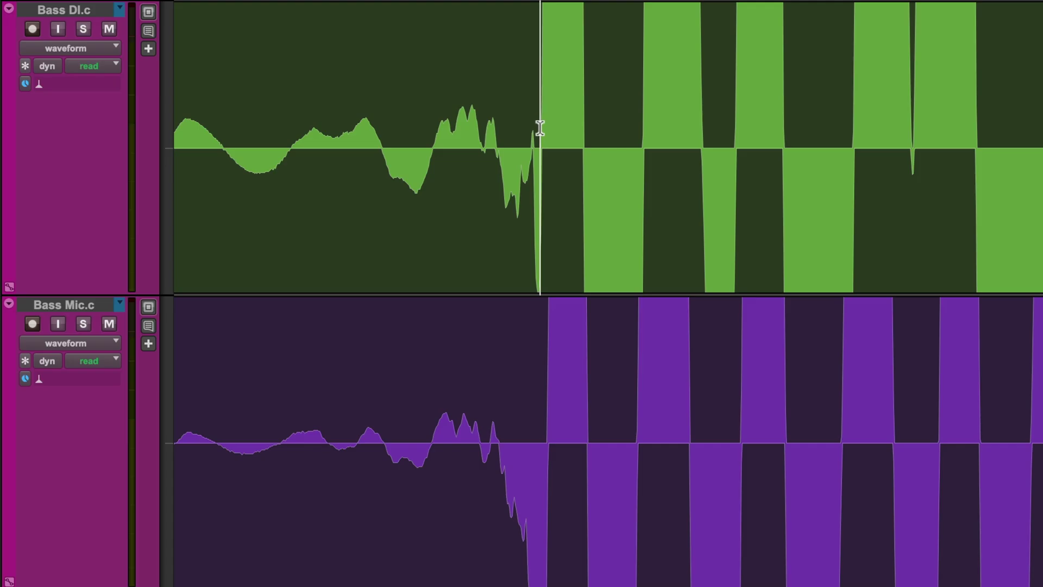
drag(540, 122, 1042, 441)
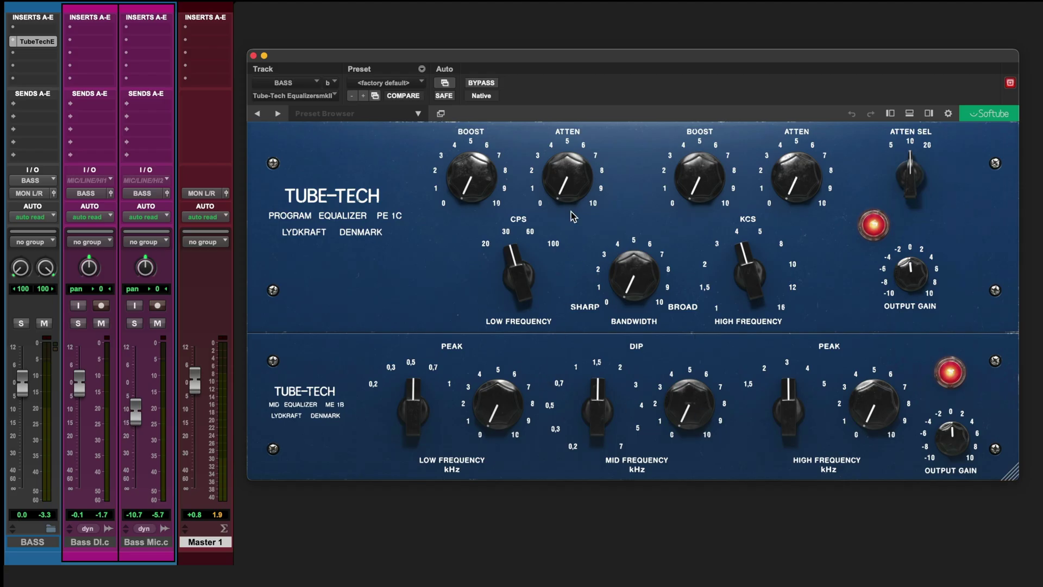
During playback, give the BASS bus Tube-Tech EQ a low boost with attenuation and wider bandwidth
key(space)
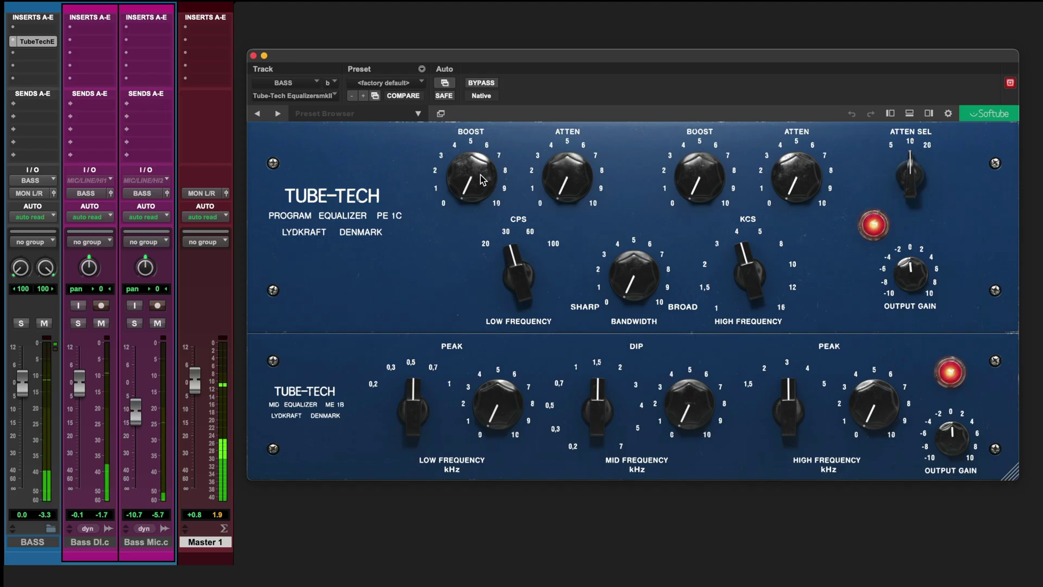
drag(473, 166, 482, 133)
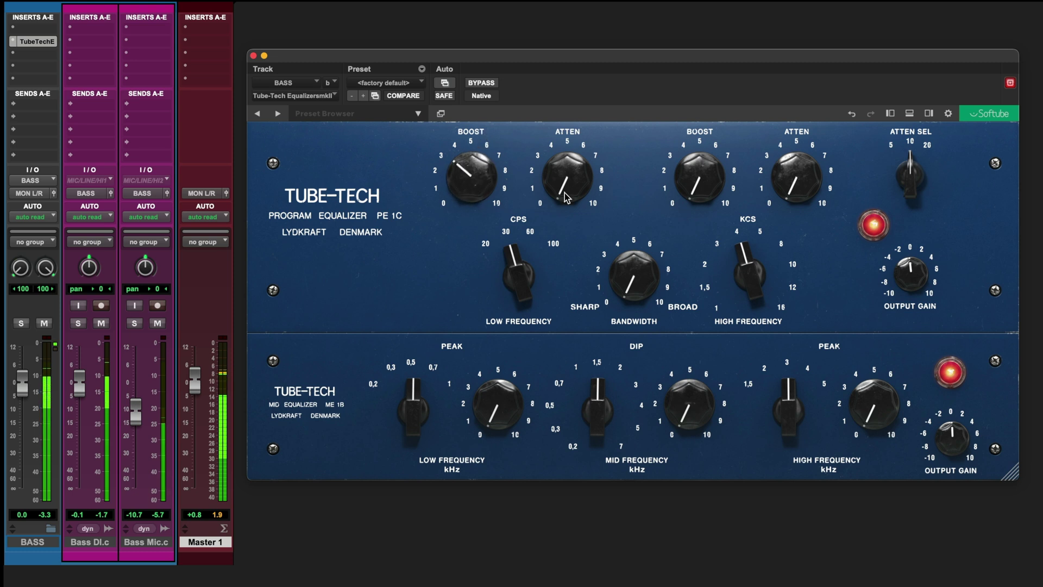
drag(568, 163, 572, 138)
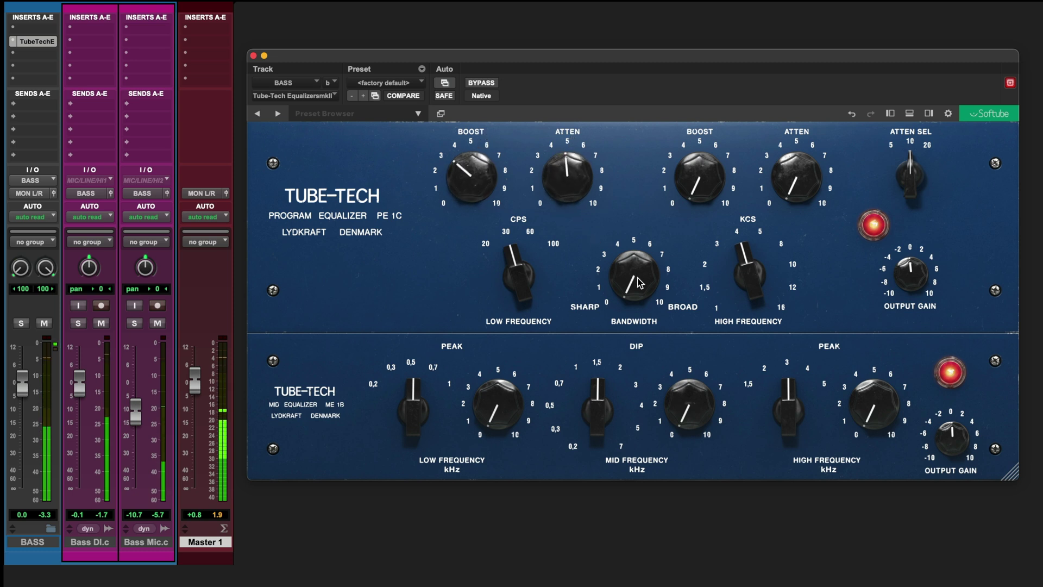
drag(608, 247, 611, 217)
Boost highs near 10 kHz, add some high attenuation, and dip the low mids at 0.2 kHz
drag(710, 200, 727, 136)
drag(755, 285, 756, 255)
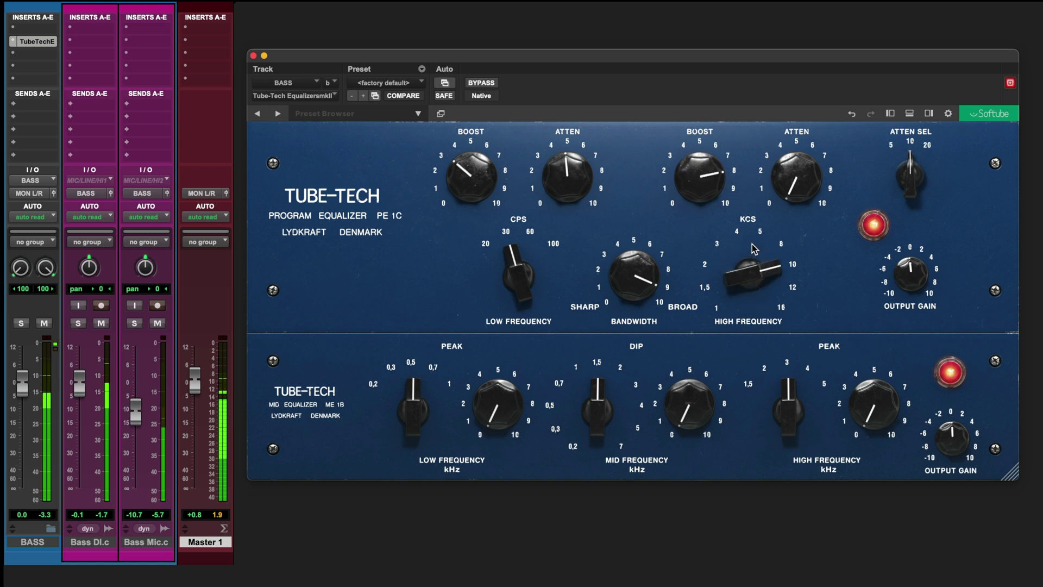
drag(704, 193, 705, 204)
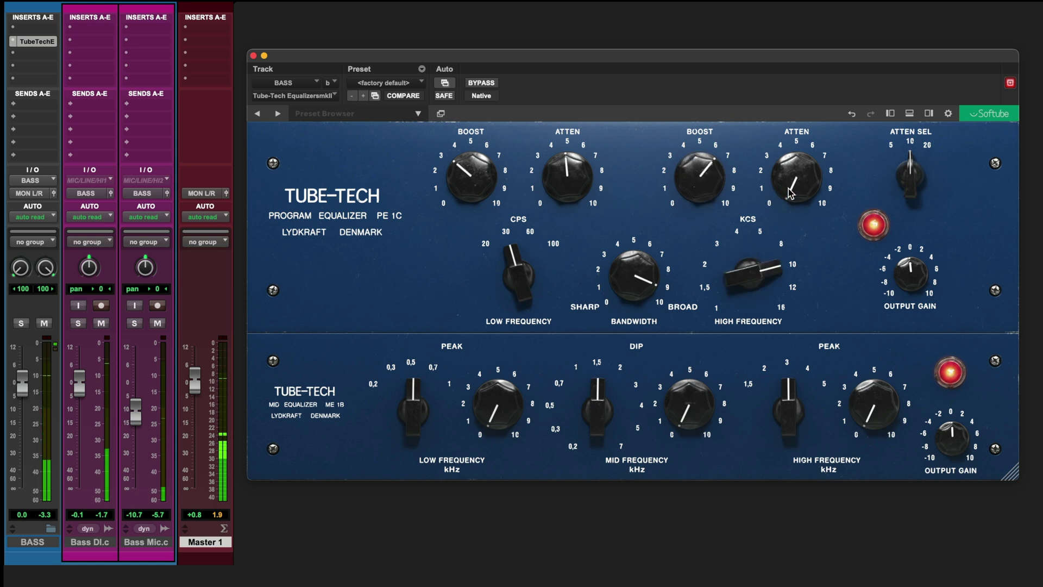
drag(789, 199, 791, 154)
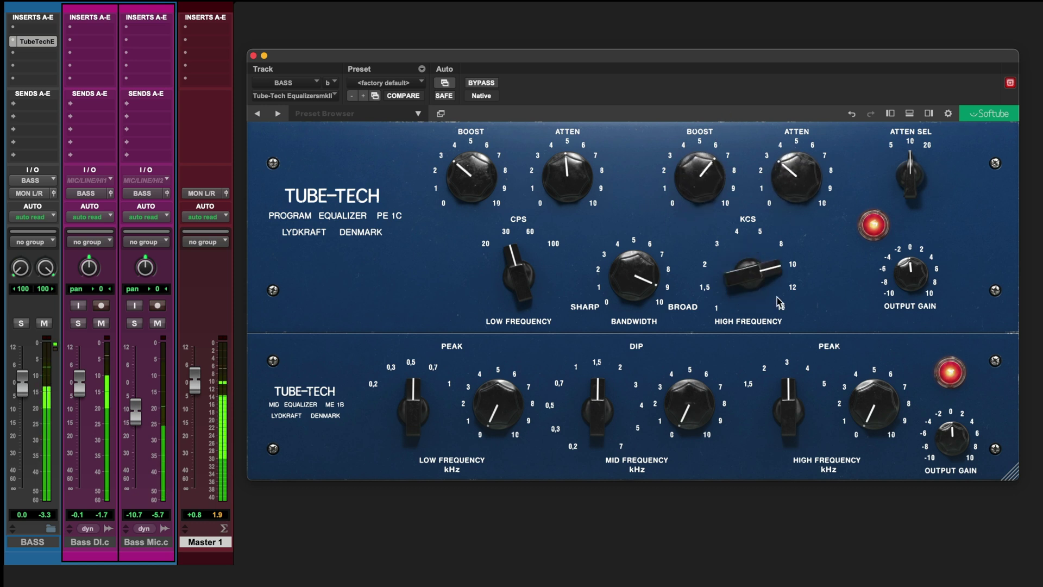
drag(587, 410, 584, 518)
drag(676, 409, 682, 388)
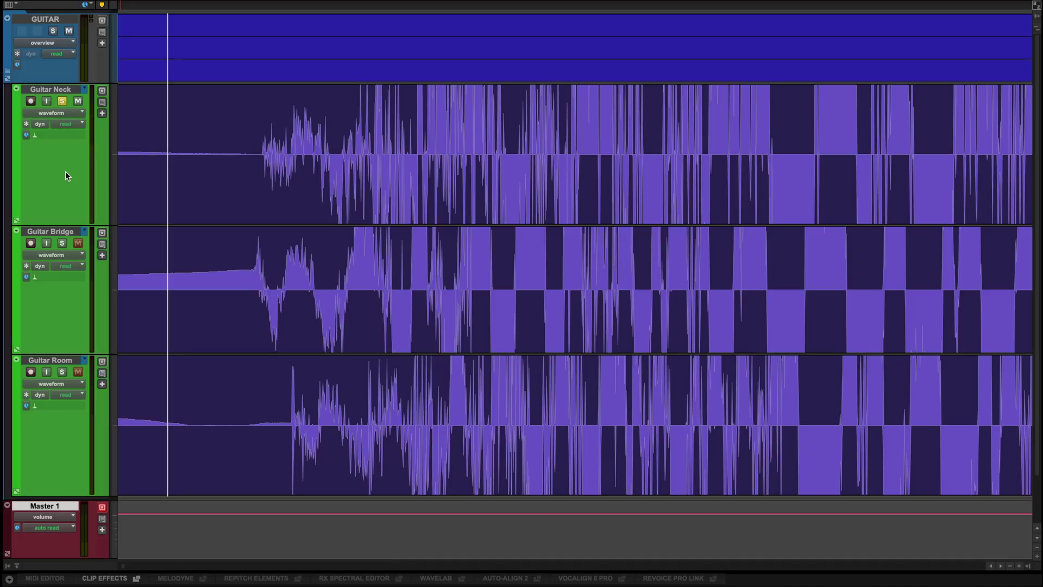
Play the guitar tracks and solo the Guitar Bridge and Guitar Room mics
key(space)
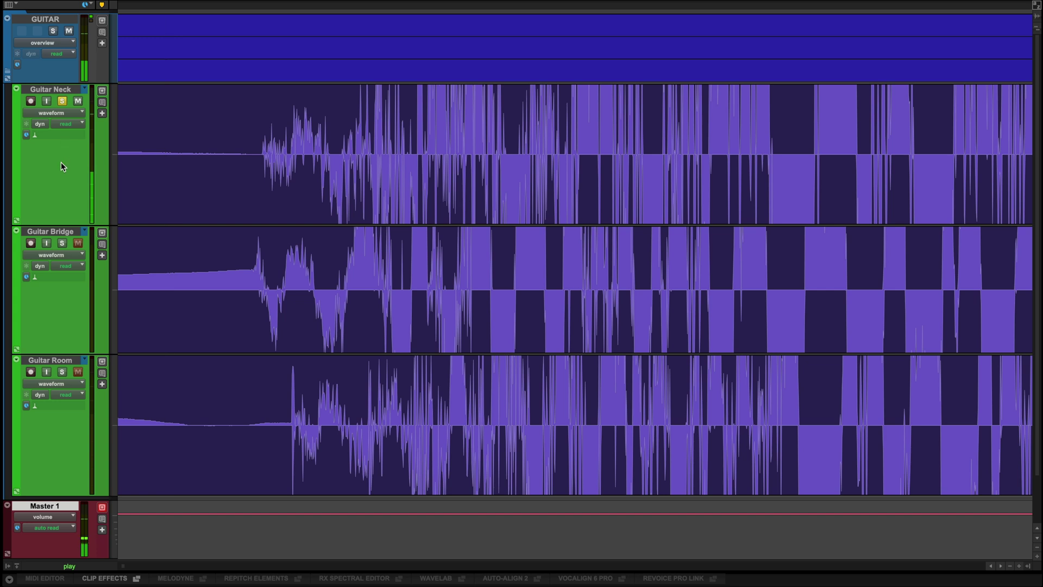
click(62, 243)
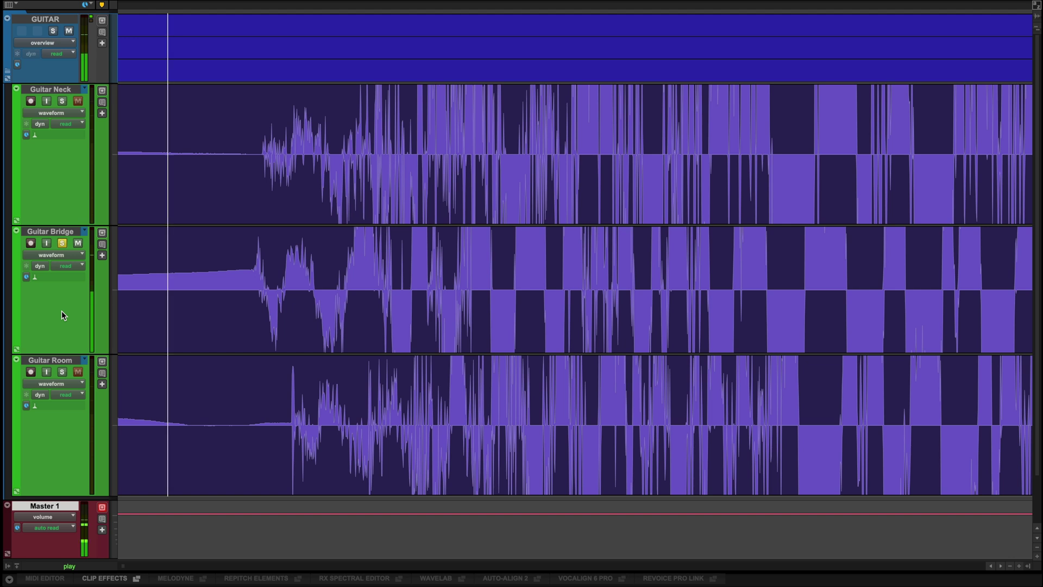
click(63, 371)
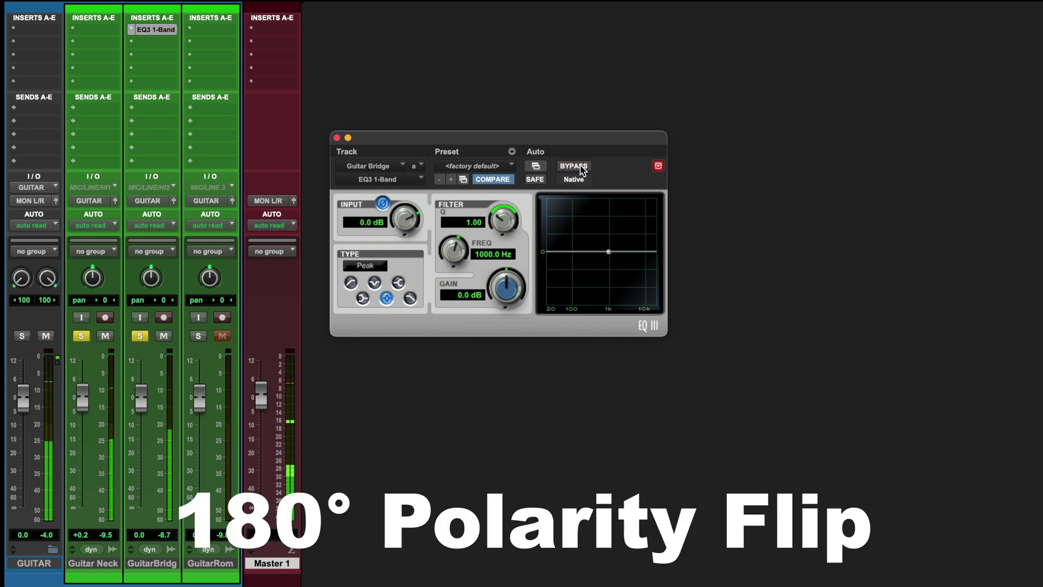
Compare the Guitar Bridge polarity flip on and off with Guitar Bridge and Guitar Room soloed
click(576, 166)
click(583, 168)
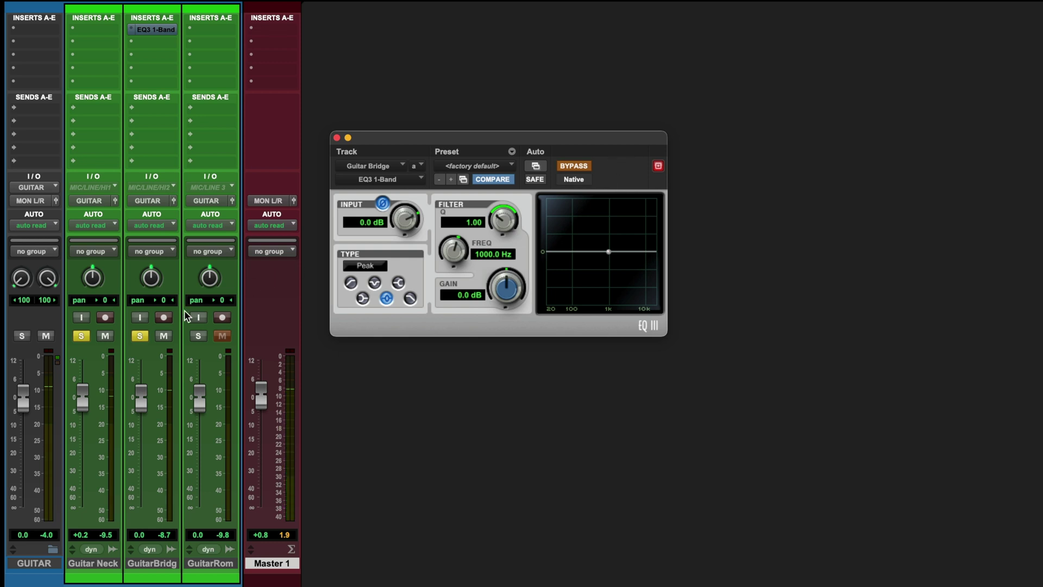
click(140, 336)
super+click(140, 337)
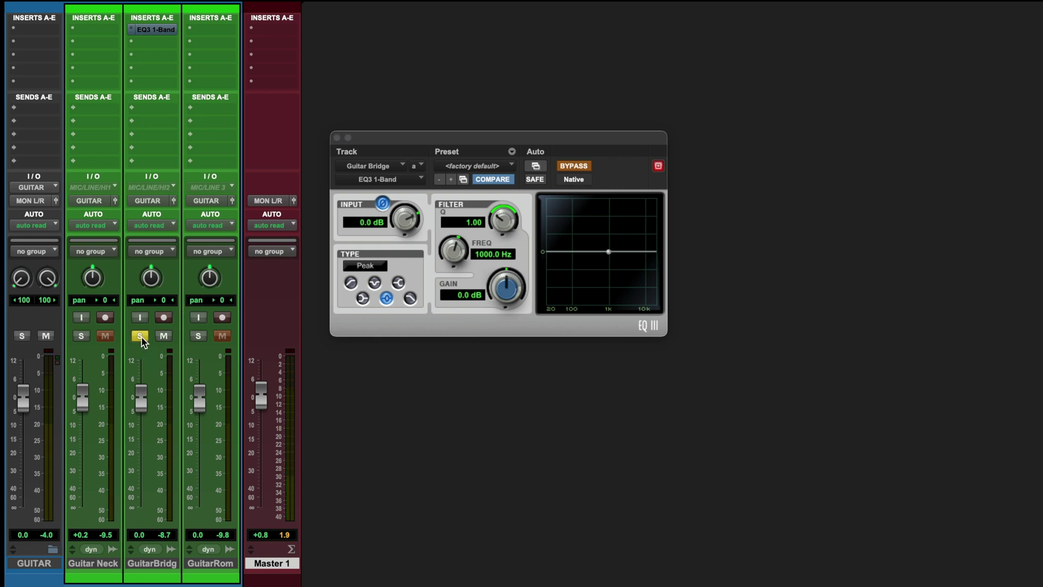
click(197, 336)
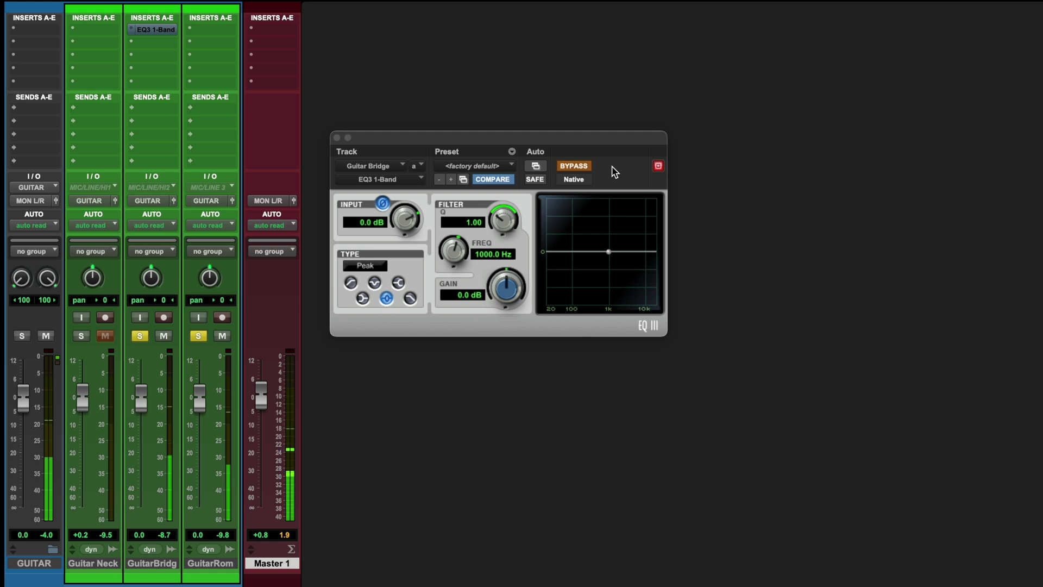
click(579, 165)
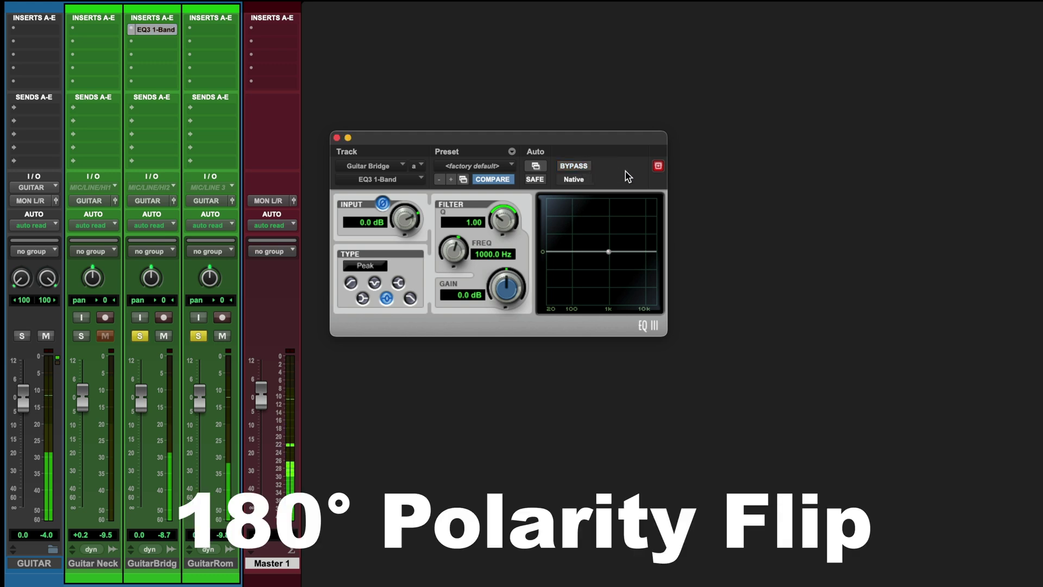
click(578, 165)
click(582, 167)
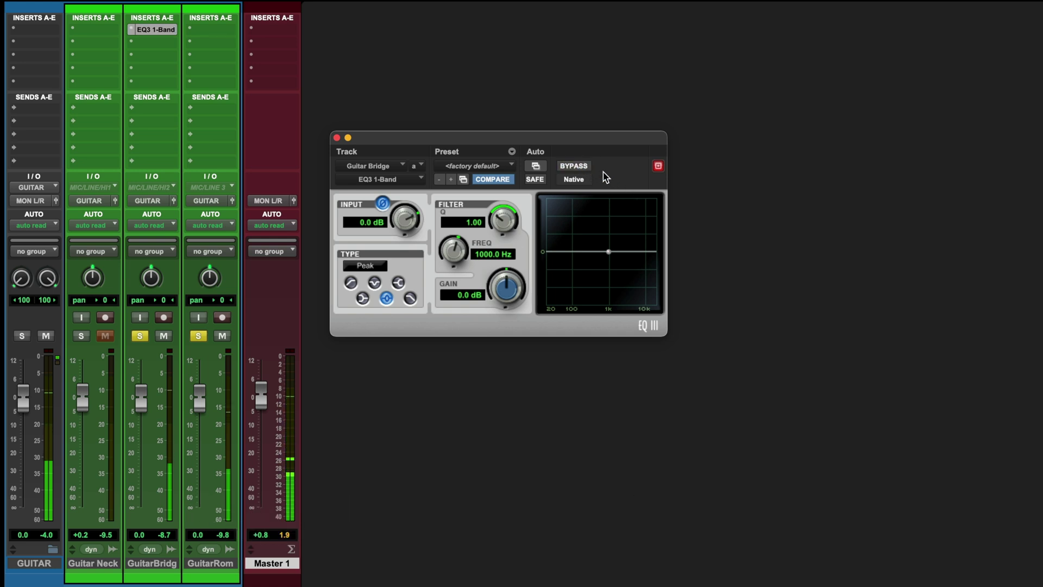
Move the EQ3 1-Band to Guitar Neck, solo Neck with Room, and compare its polarity flip
drag(157, 30, 116, 32)
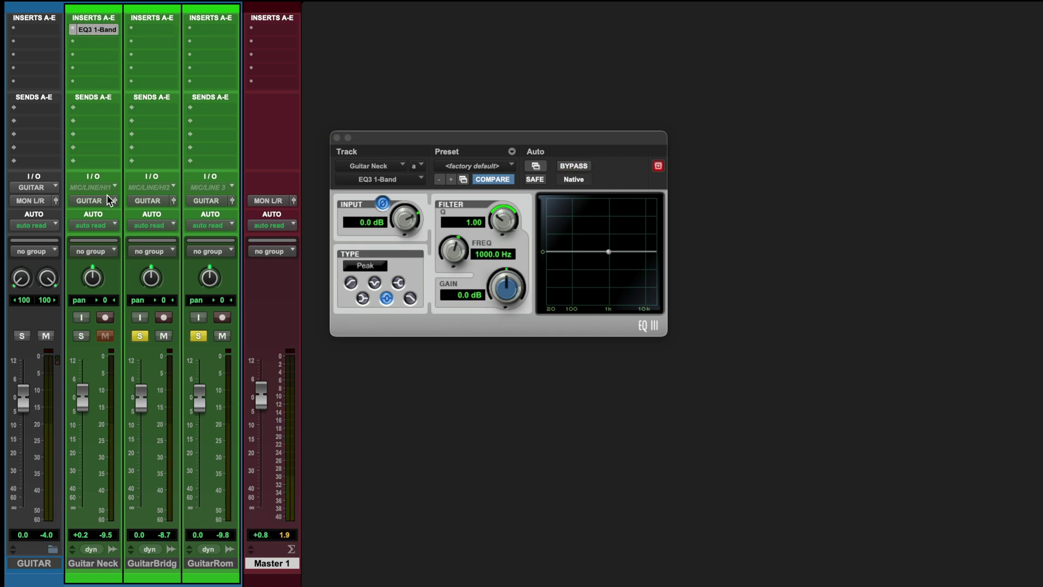
super+click(81, 335)
click(196, 337)
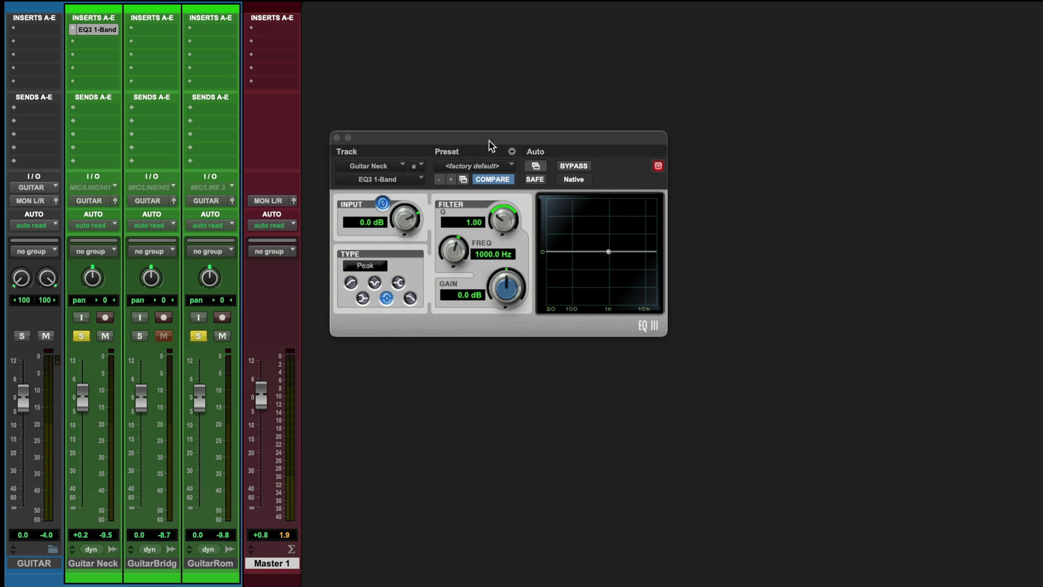
click(574, 168)
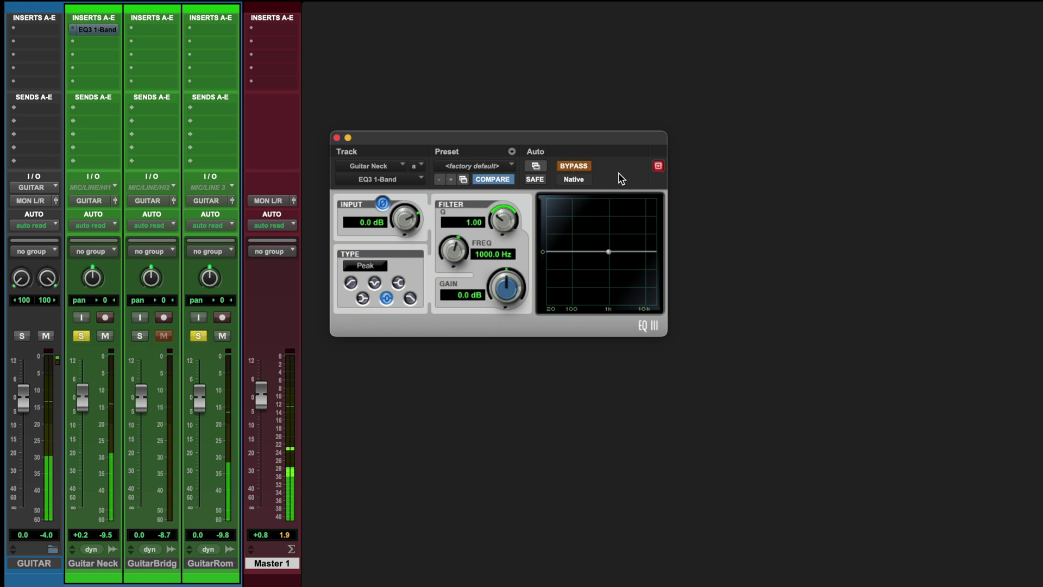
click(584, 165)
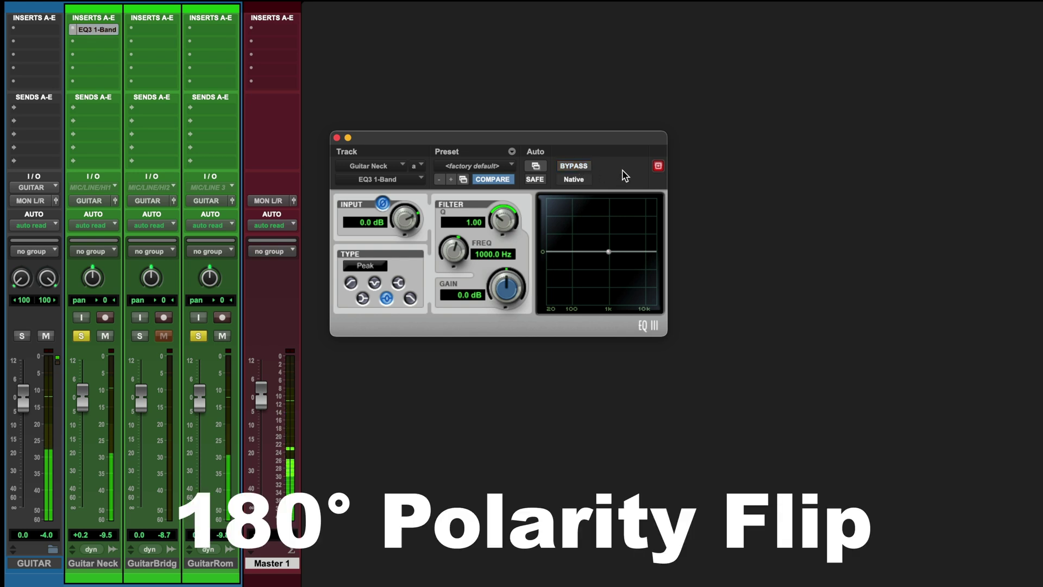
click(583, 166)
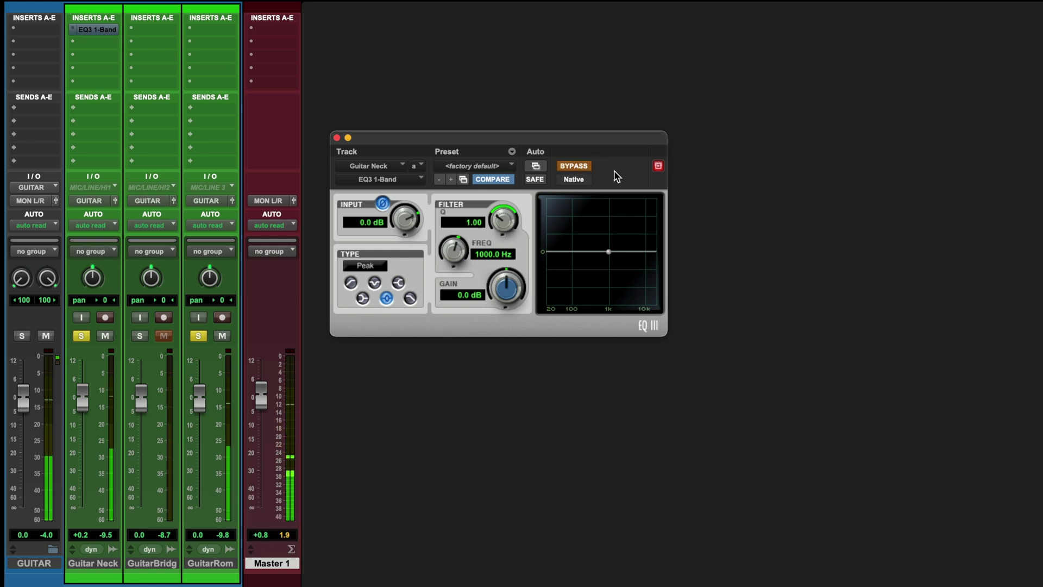
click(576, 166)
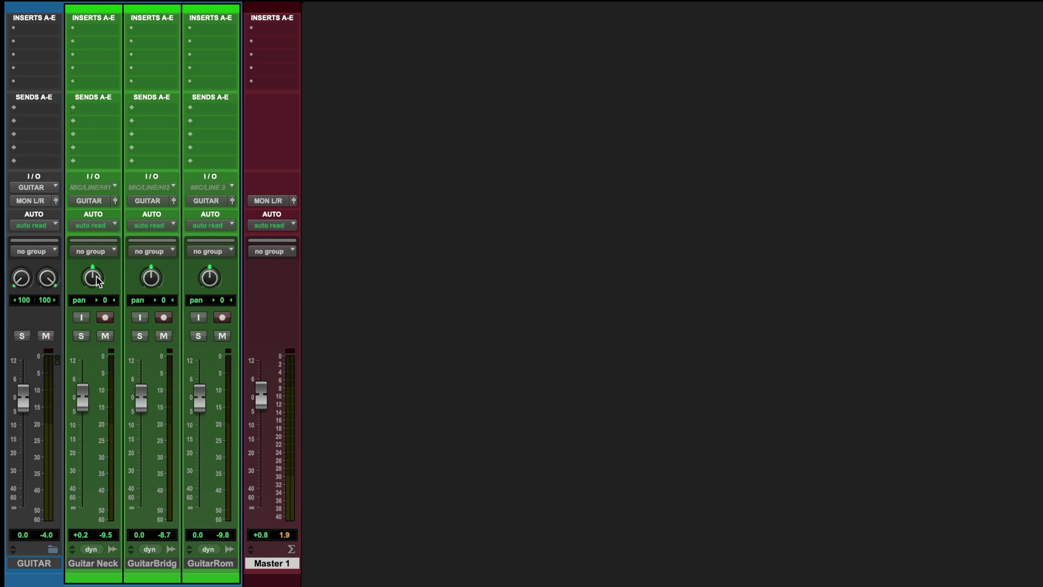
Pan Guitar Neck hard left and Guitar Bridge hard right, comparing against centred pans during playback
drag(95, 276, 89, 361)
drag(152, 278, 168, 163)
click(83, 337)
key(space)
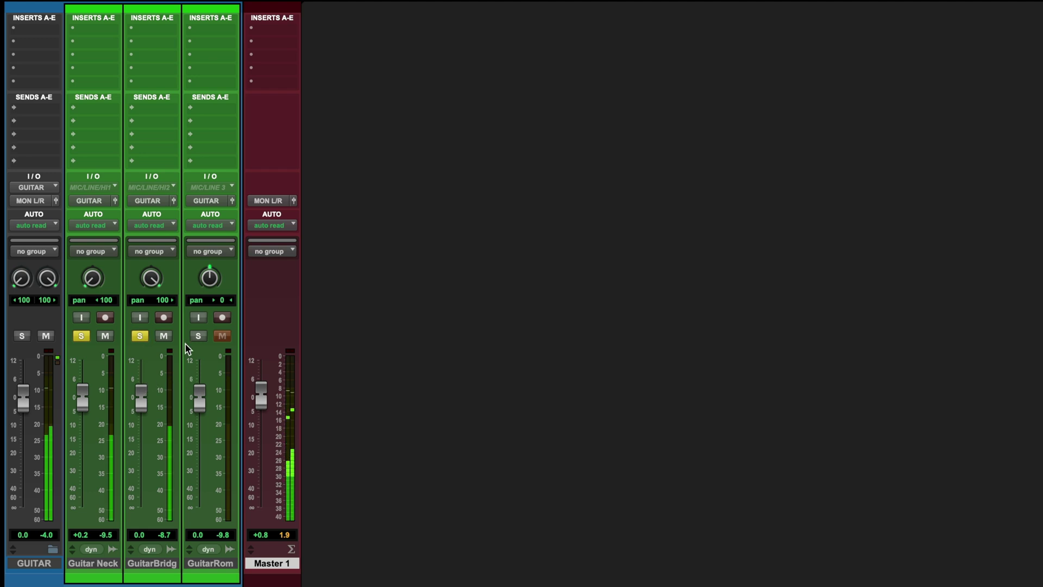
alt+click(153, 281)
alt+click(96, 280)
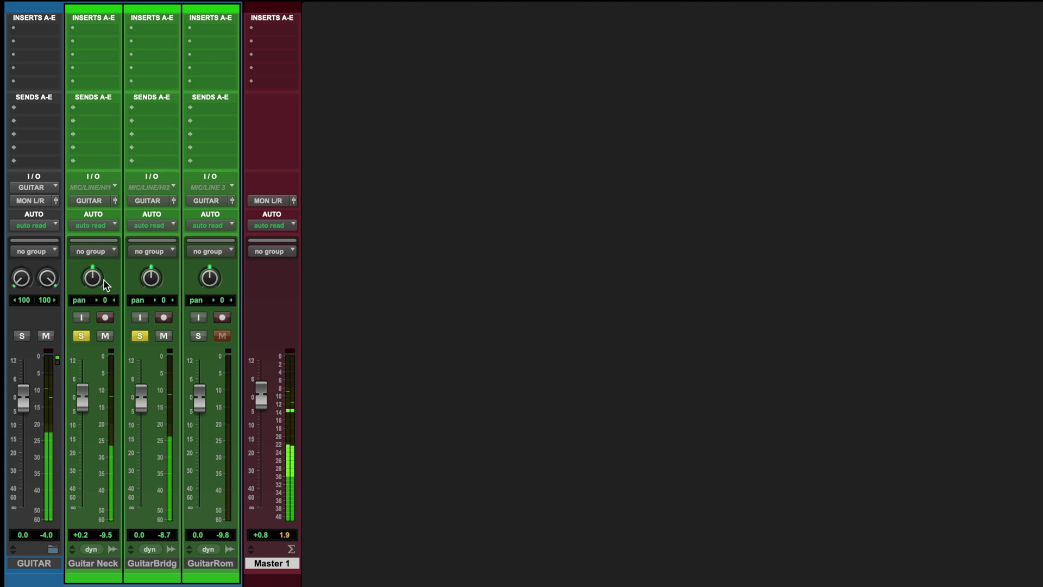
drag(94, 281, 108, 335)
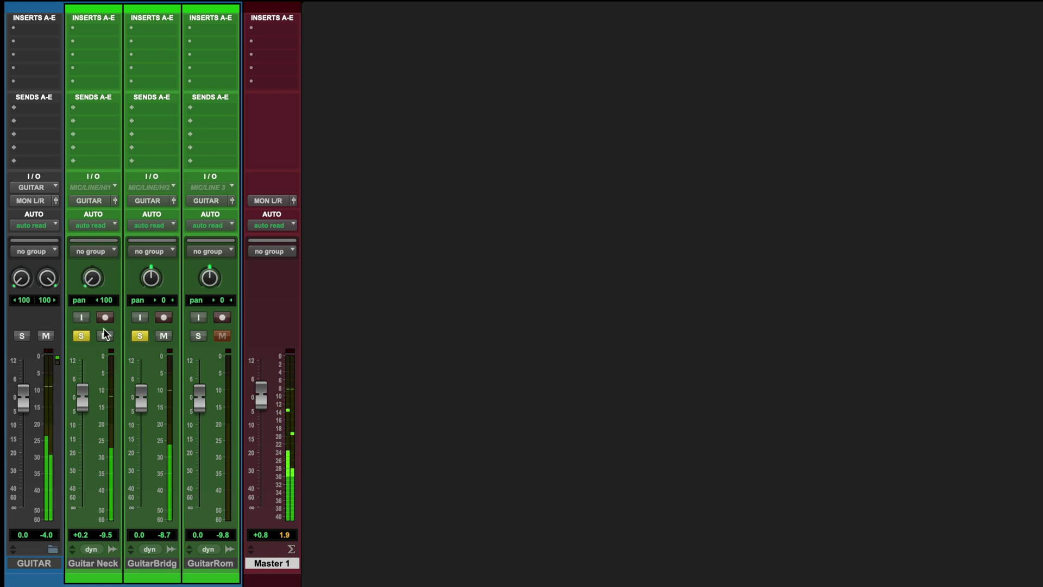
drag(151, 280, 161, 164)
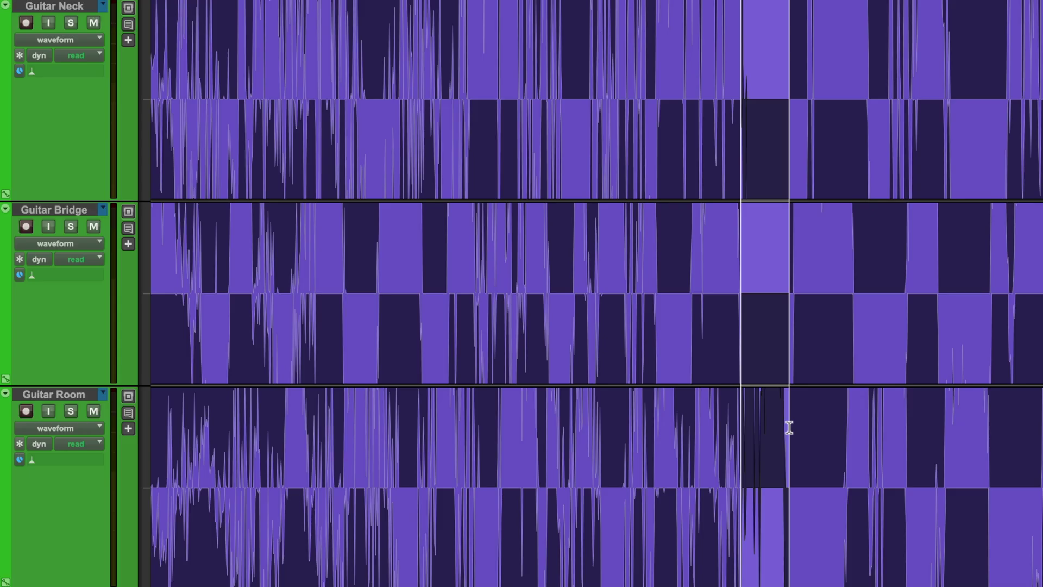
Select across the guitar tracks and nudge the Guitar Bridge and Guitar Room clips slightly later
drag(789, 427, 1042, 454)
drag(913, 368, 923, 367)
drag(848, 536, 861, 535)
Align the Guitar Neck, Bridge and Room clips with Auto-Align 2 (Neck −49, Room −143 samples)
right_click(515, 102)
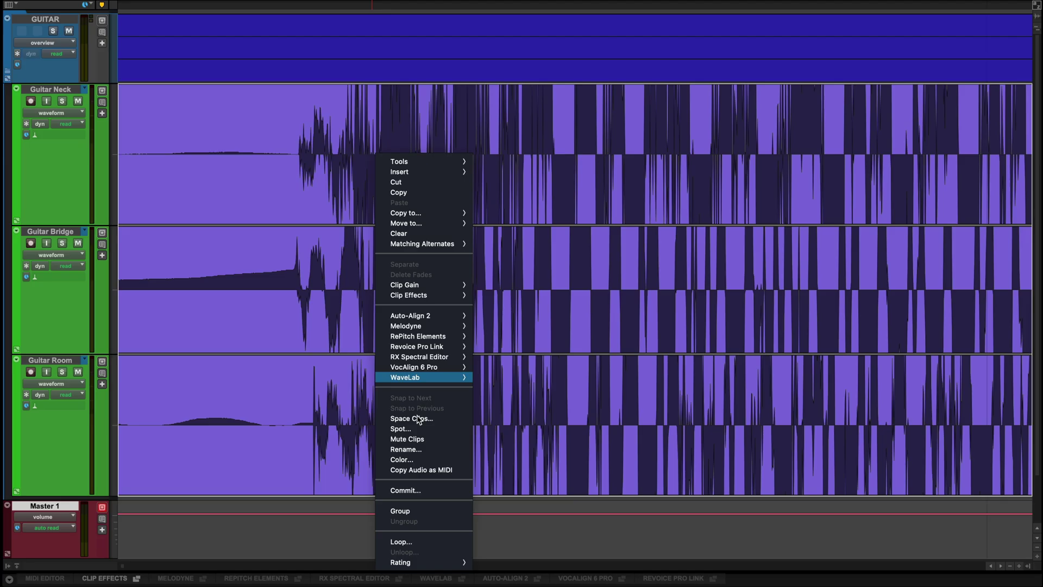
mouse_move(590, 332)
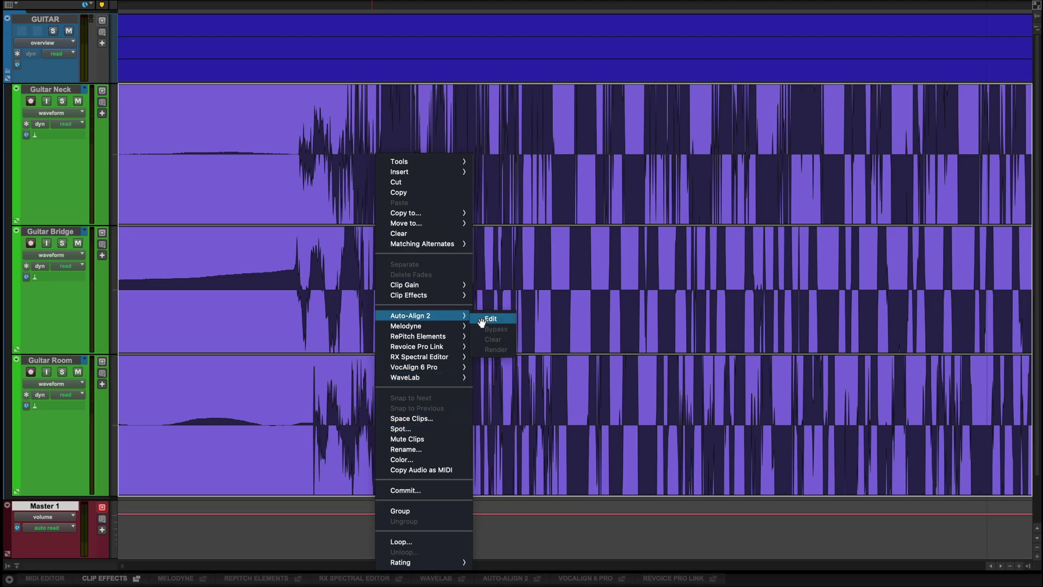
click(489, 319)
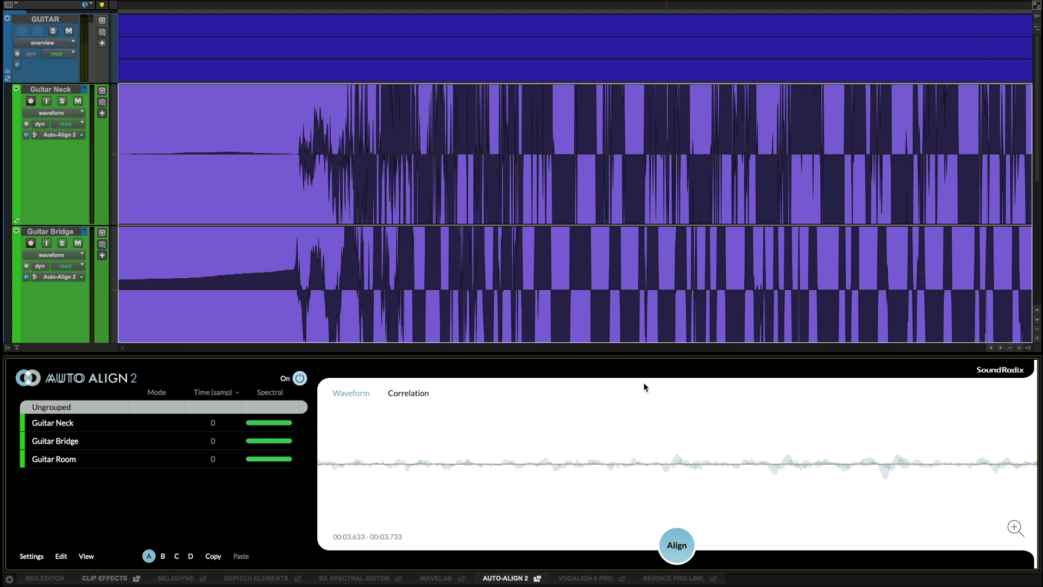
click(683, 546)
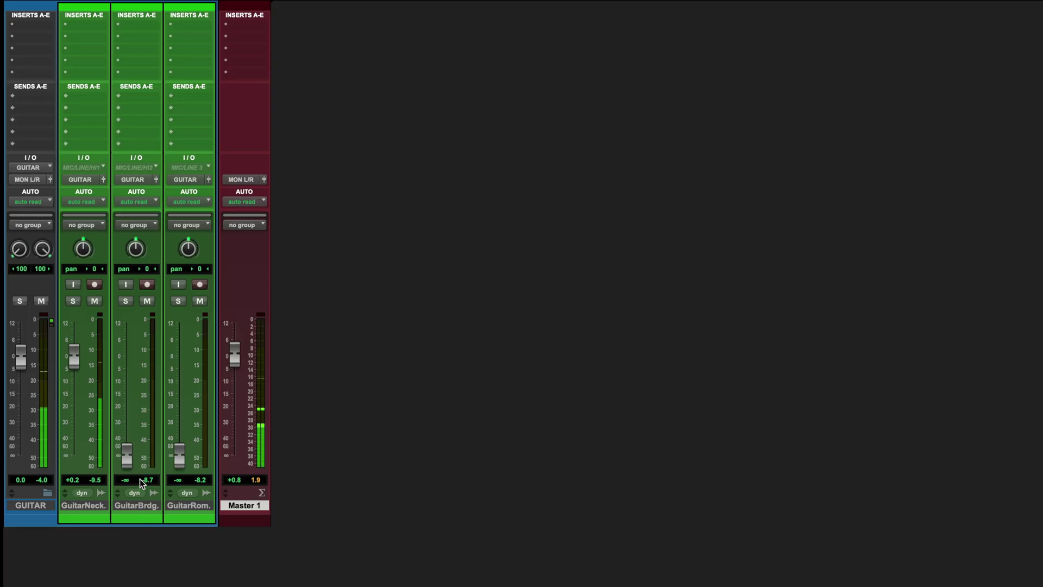
Raise the Guitar Bridge and Guitar Room faders from silence and add a low cut on the GUITAR bus EQ
drag(129, 462, 151, 395)
drag(179, 456, 191, 398)
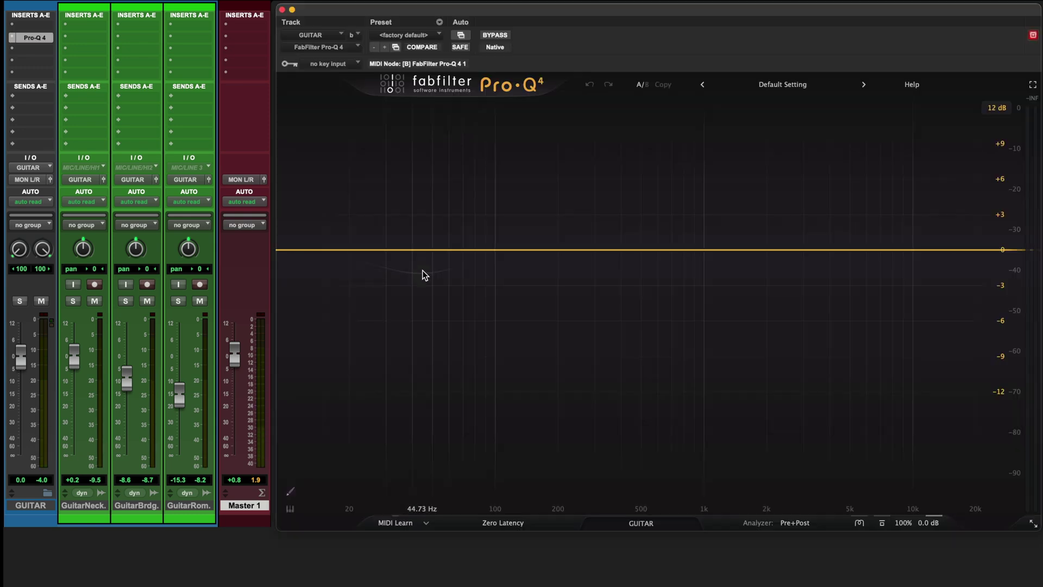
click(426, 249)
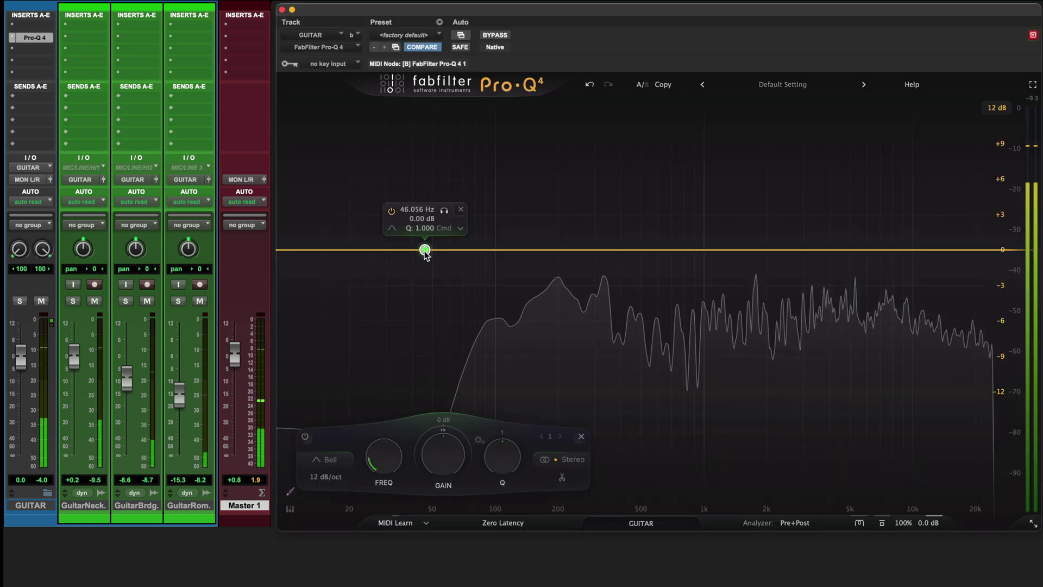
drag(426, 250, 267, 373)
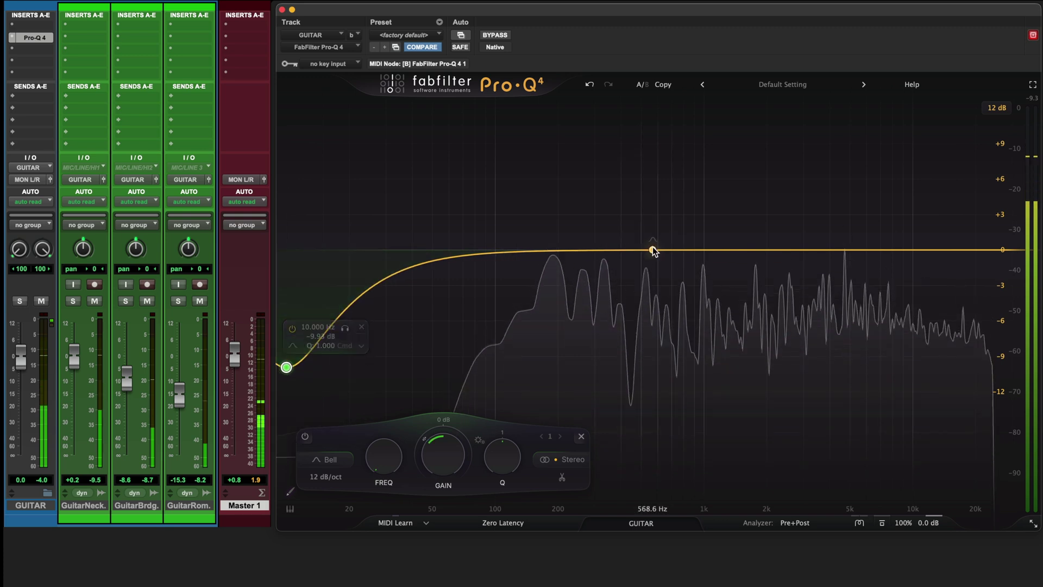
Add a −2.39 dB dip at 556 Hz, a boost around 8.4 kHz and a 30000 Hz high cut
drag(654, 249, 650, 275)
drag(625, 323, 621, 347)
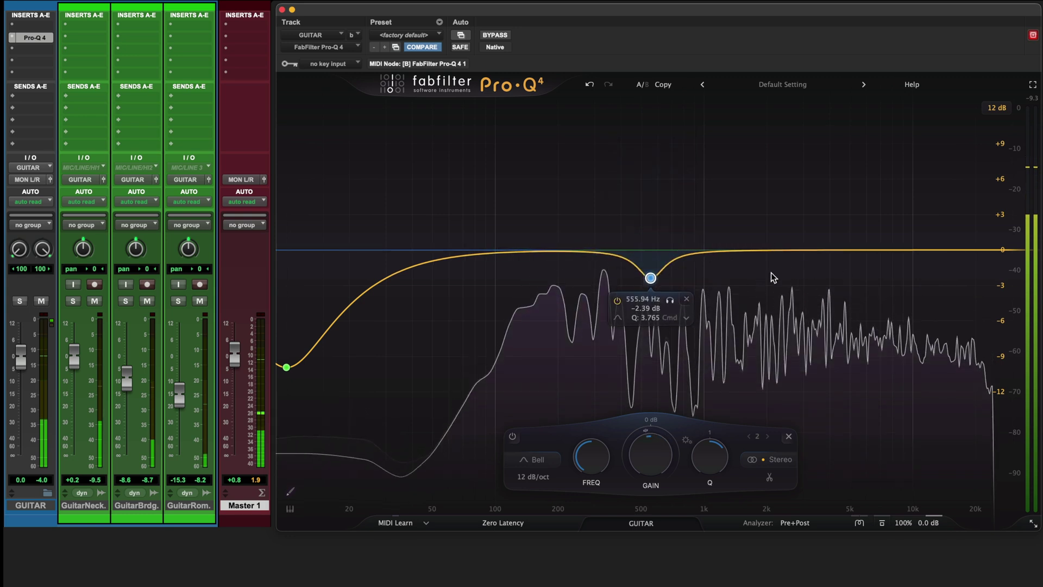
drag(809, 251, 922, 238)
click(1011, 262)
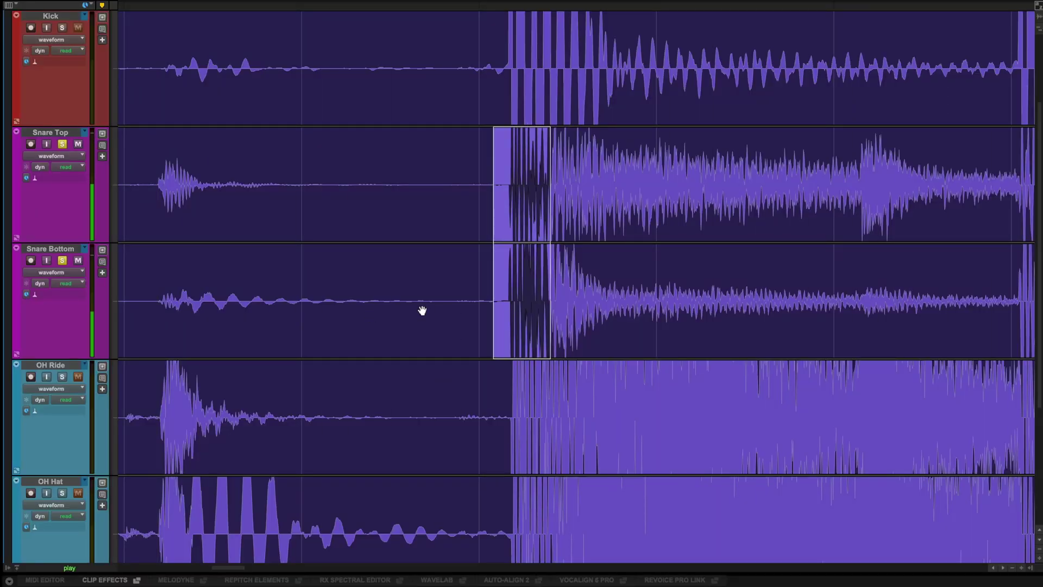
Zoom into the snare hit and toggle Snare Bottom's polarity flip on, bypassed, then back on
key(ctrl+bracketright)
key(ctrl+bracketright)
key(ctrl+bracketright)
key(ctrl+bracketright)
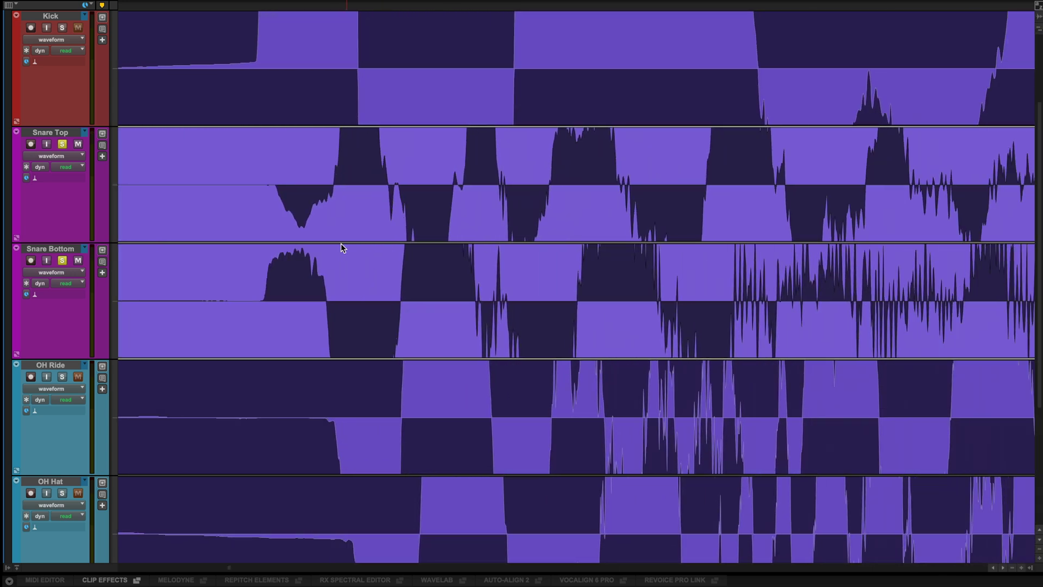
drag(272, 180, 397, 302)
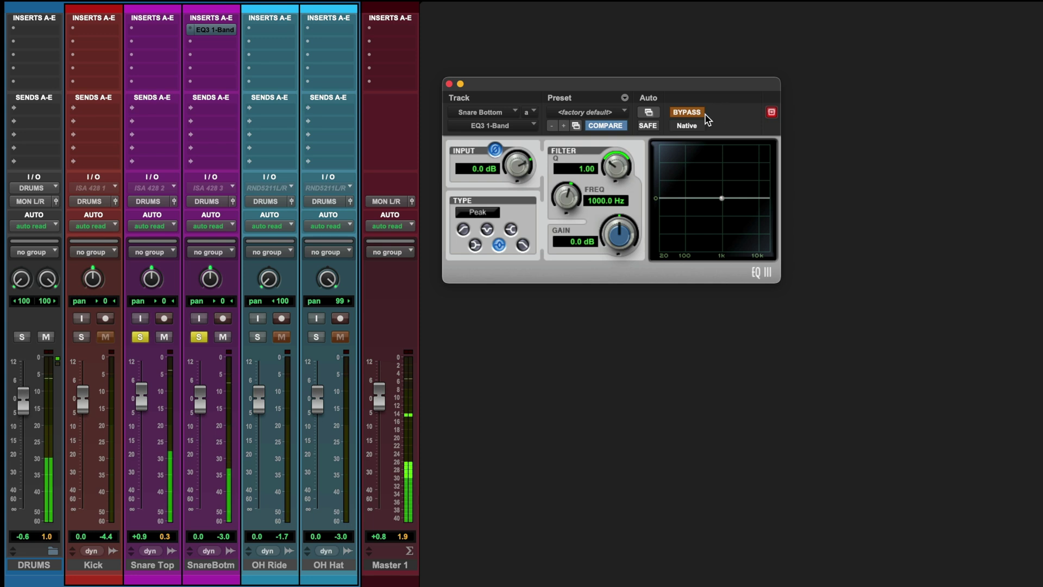
click(704, 113)
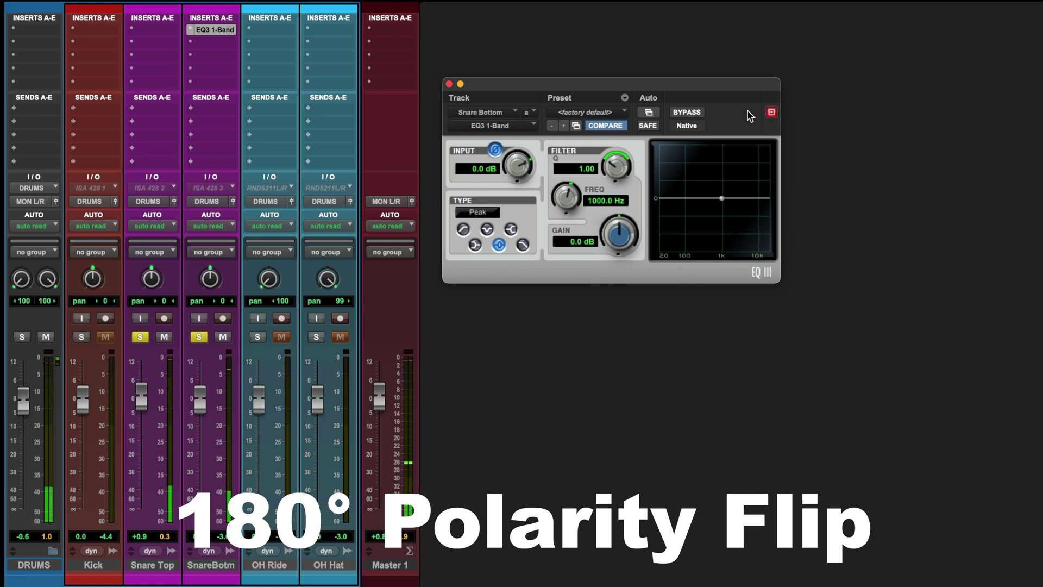
click(706, 112)
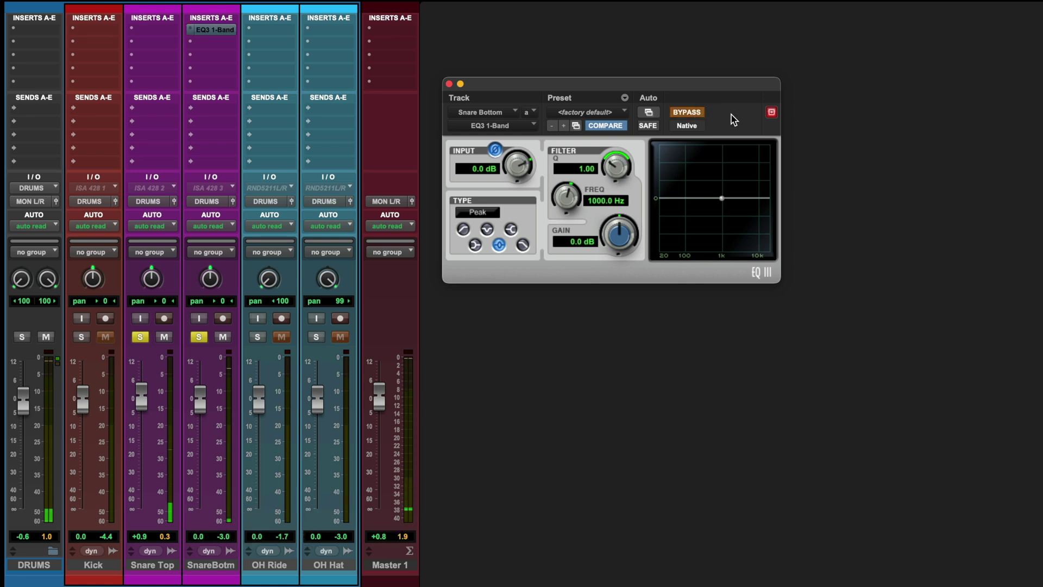
click(696, 113)
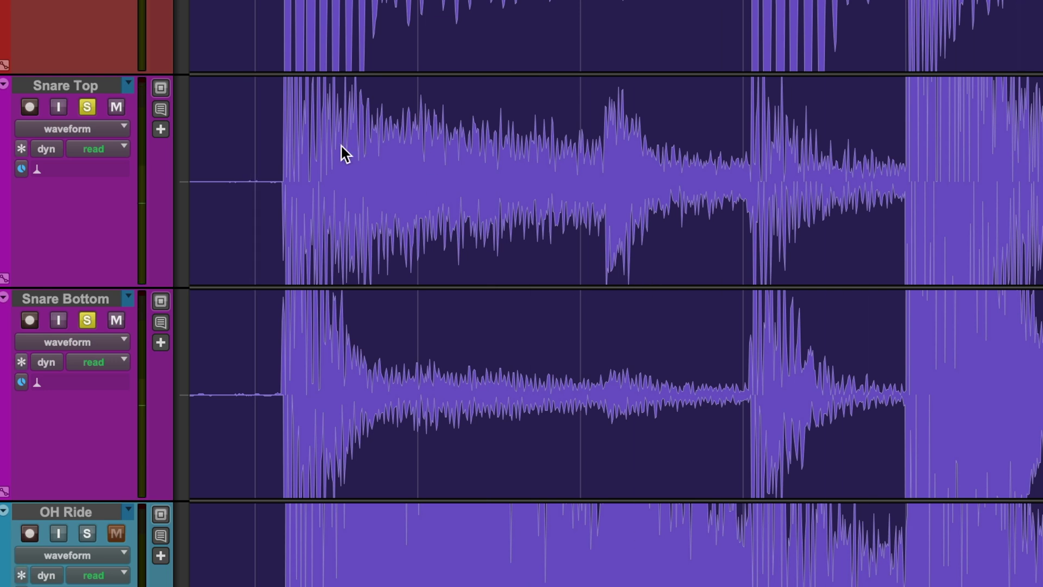
Zoom in on the snare hits to compare, then select the first hit across all drum tracks
drag(256, 103, 391, 332)
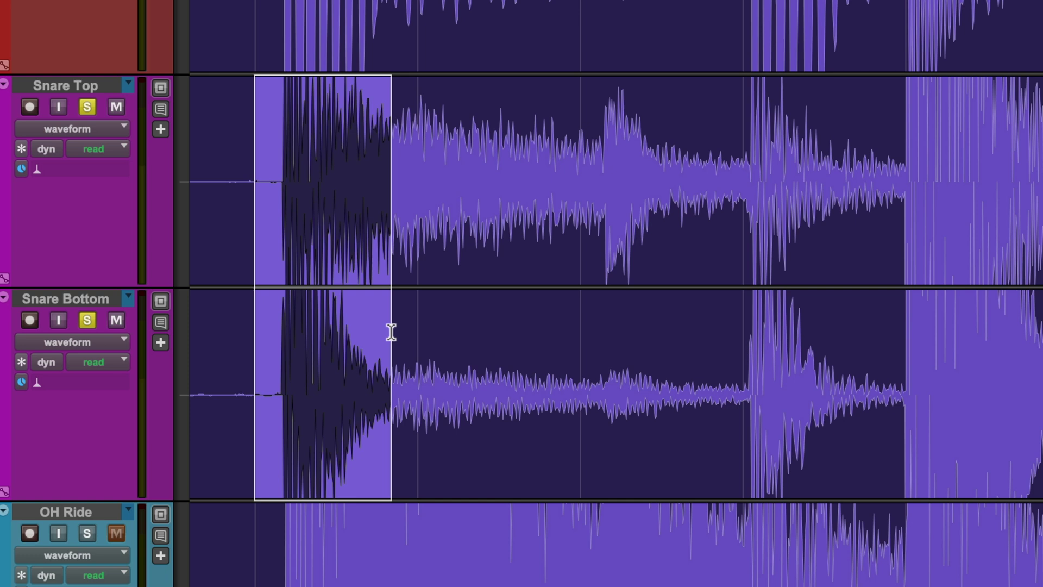
drag(894, 135, 926, 406)
key(ctrl+bracketright)
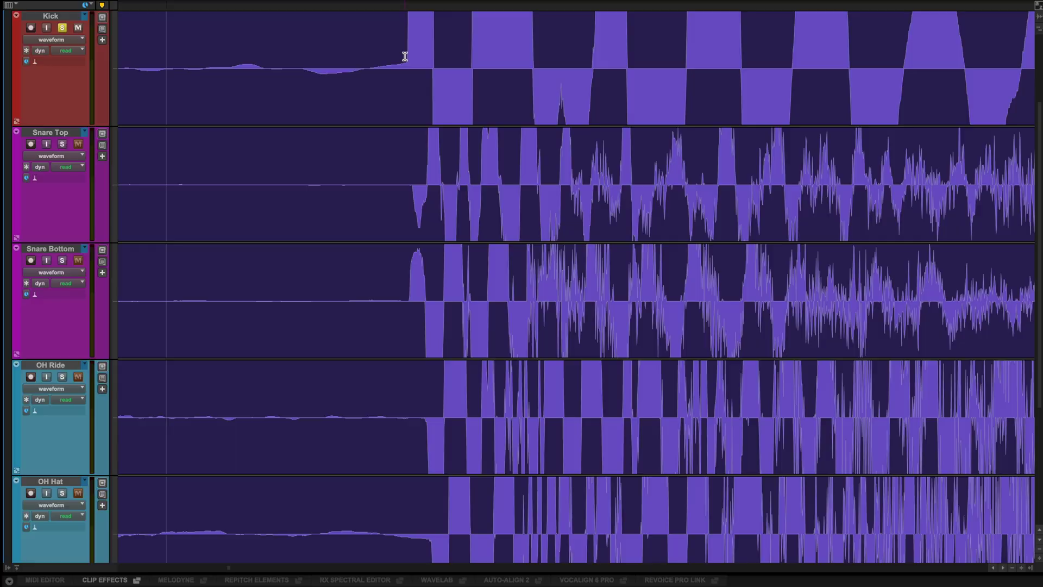
drag(403, 60, 468, 492)
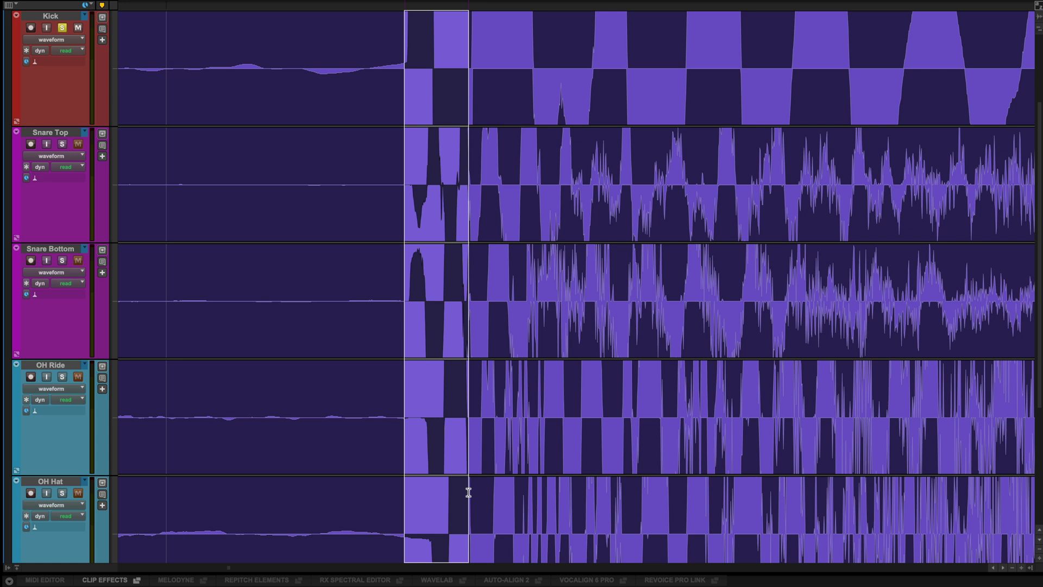
Analyse the drum selection and align Kick −155, Snare Bottom −38, OH Ride −120, OH Hat −140 samples
drag(468, 492, 438, 490)
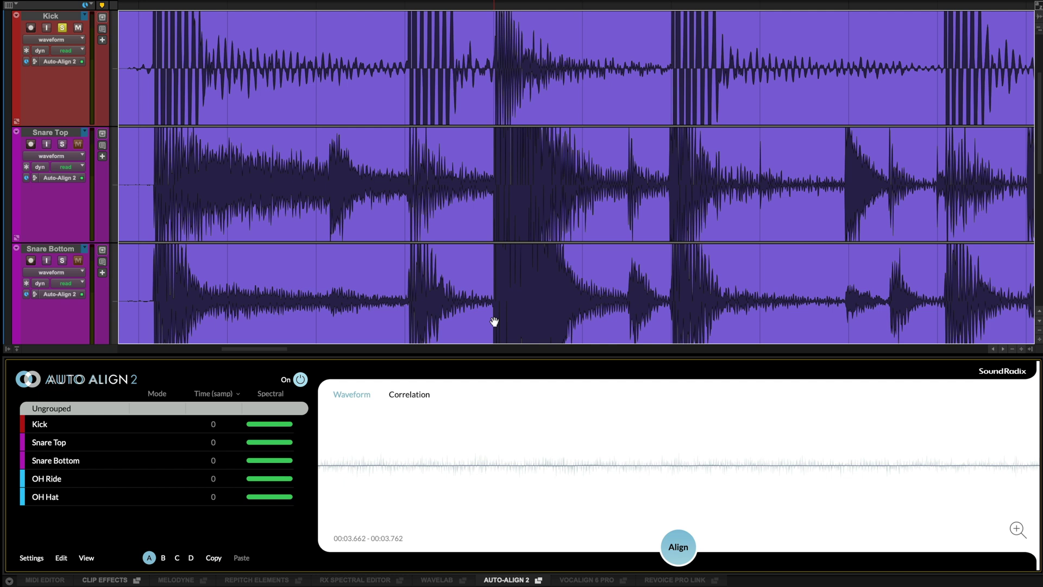
key(space)
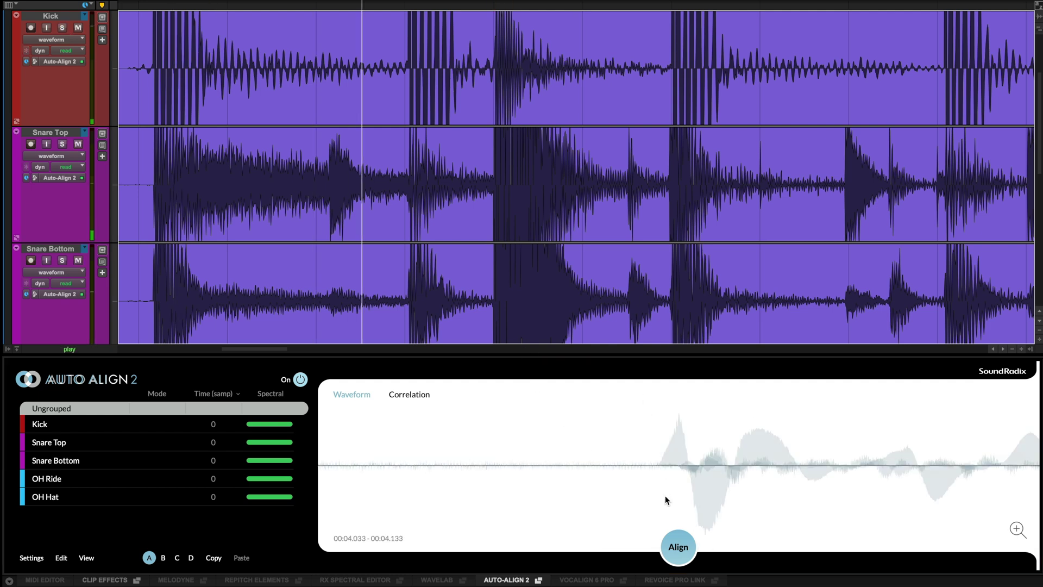
click(678, 539)
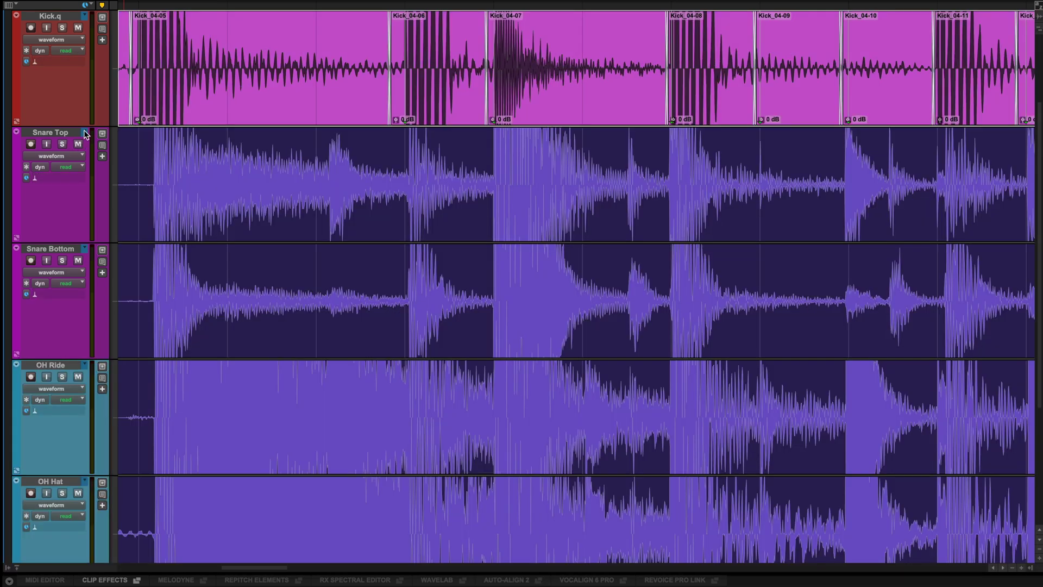
click(85, 133)
Switch Snare Top, Snare Bottom, OH Ride and OH Hat to their .q playlists
click(98, 147)
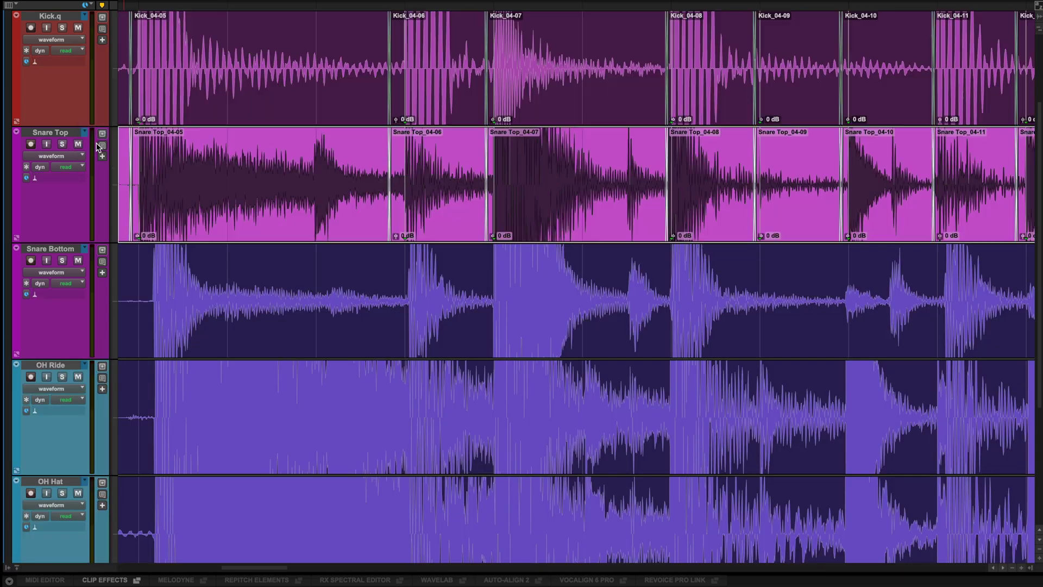
click(84, 250)
click(95, 260)
click(85, 366)
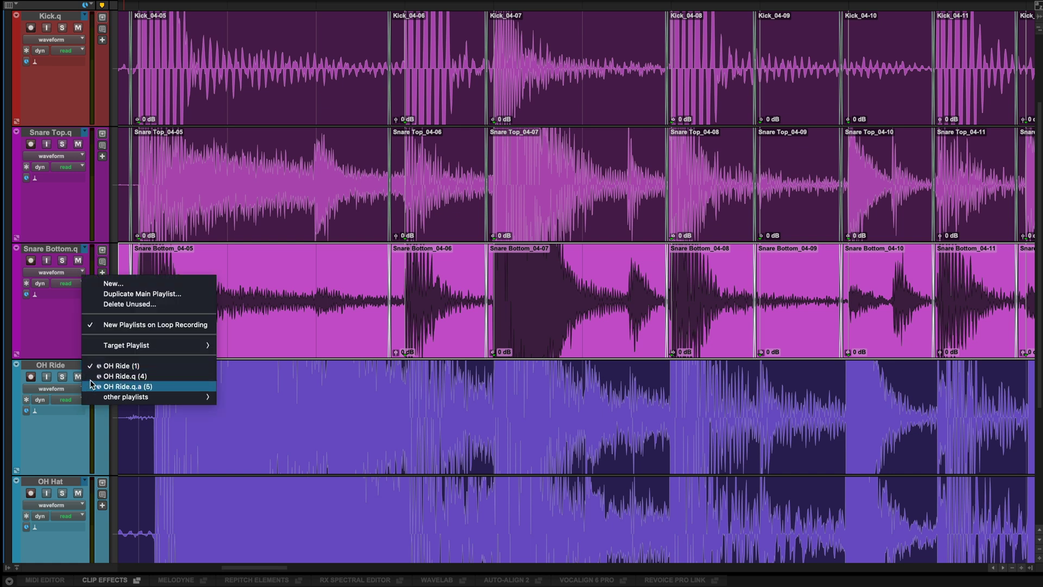
click(92, 375)
click(84, 481)
click(105, 495)
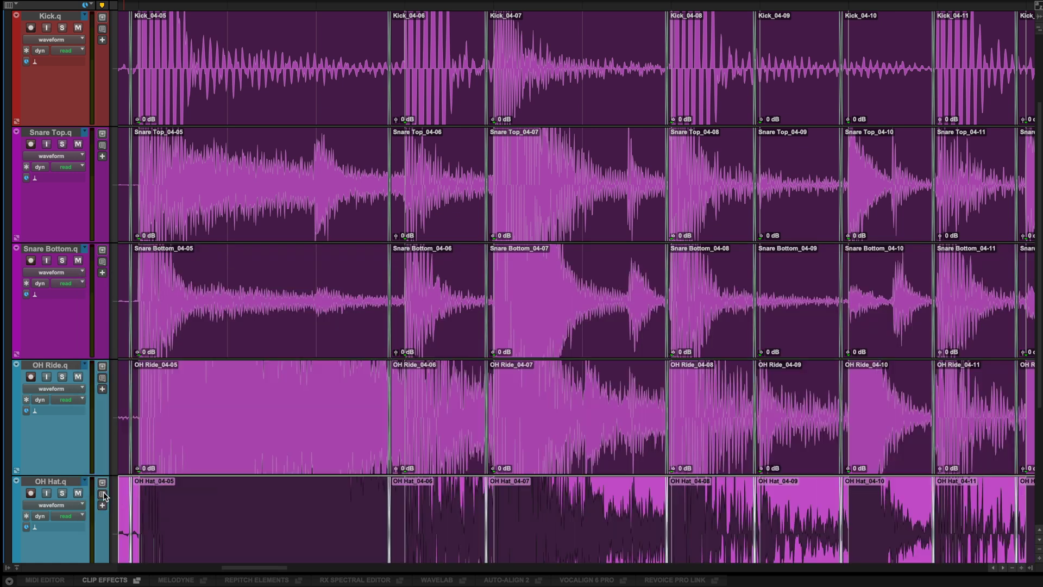
Align the drum clips with Auto-Align 2, keeping the kick as the fixed timing reference
right_click(367, 220)
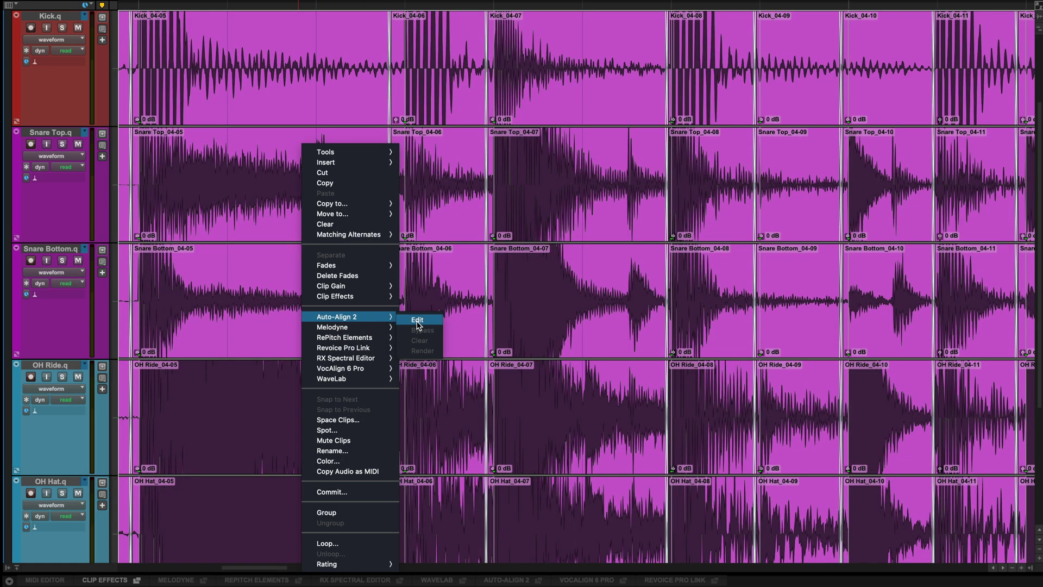
click(416, 320)
key(space)
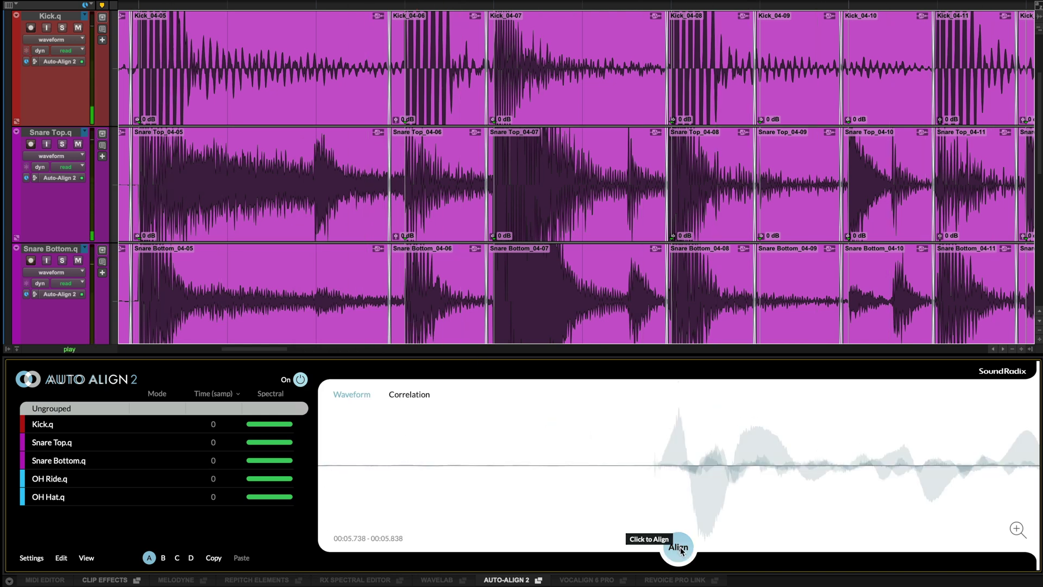
click(681, 548)
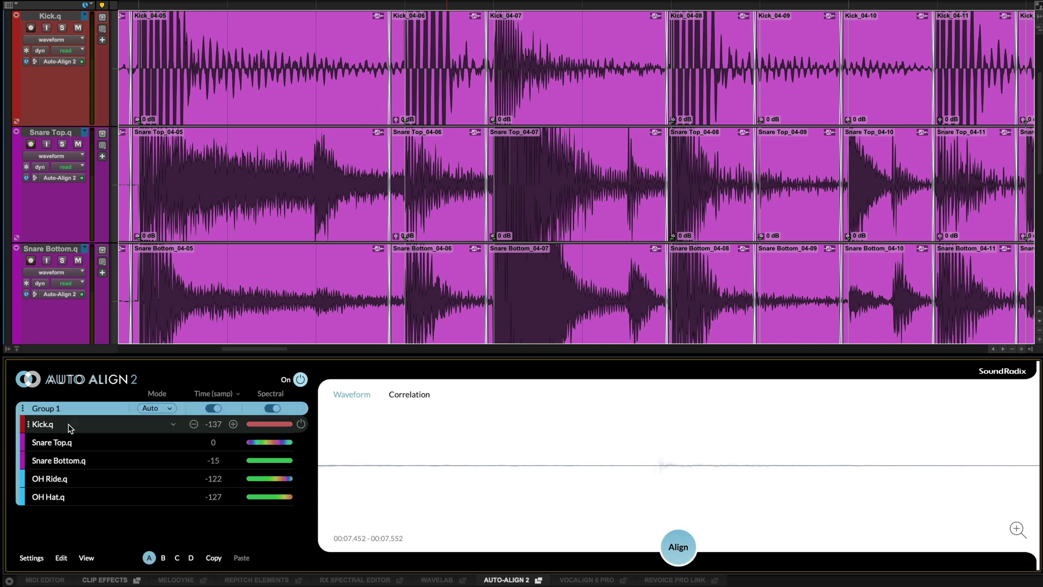
click(63, 558)
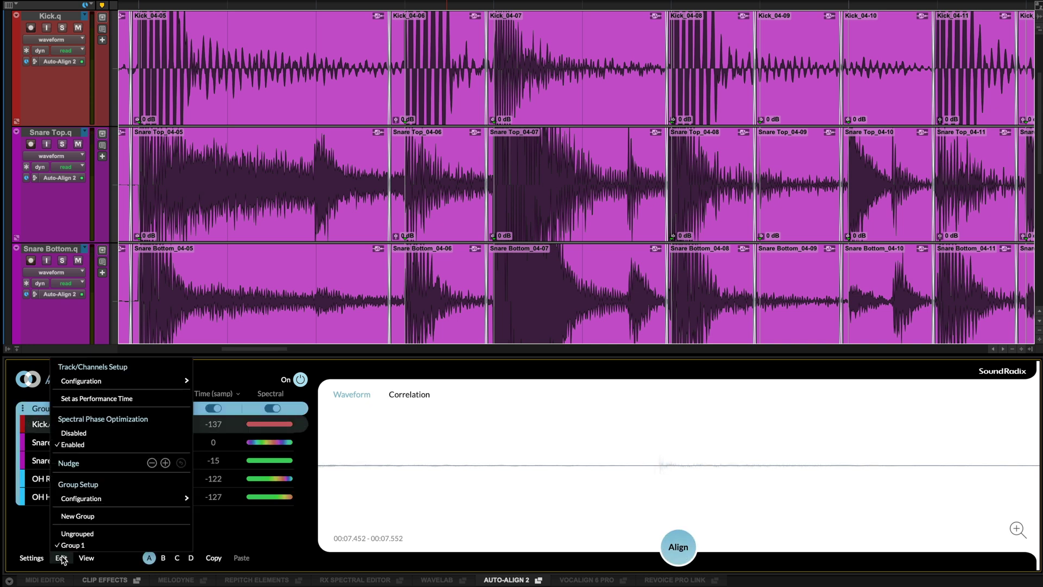
click(102, 398)
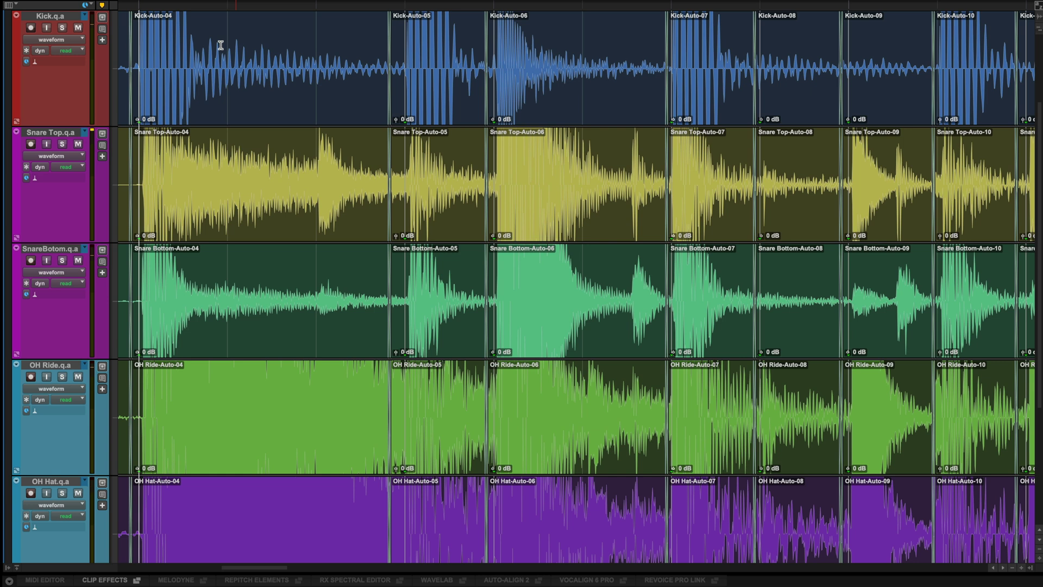
Zoom in and select a short range across the kick and snare tracks
scroll(221, 46, up, 4)
drag(365, 12, 435, 503)
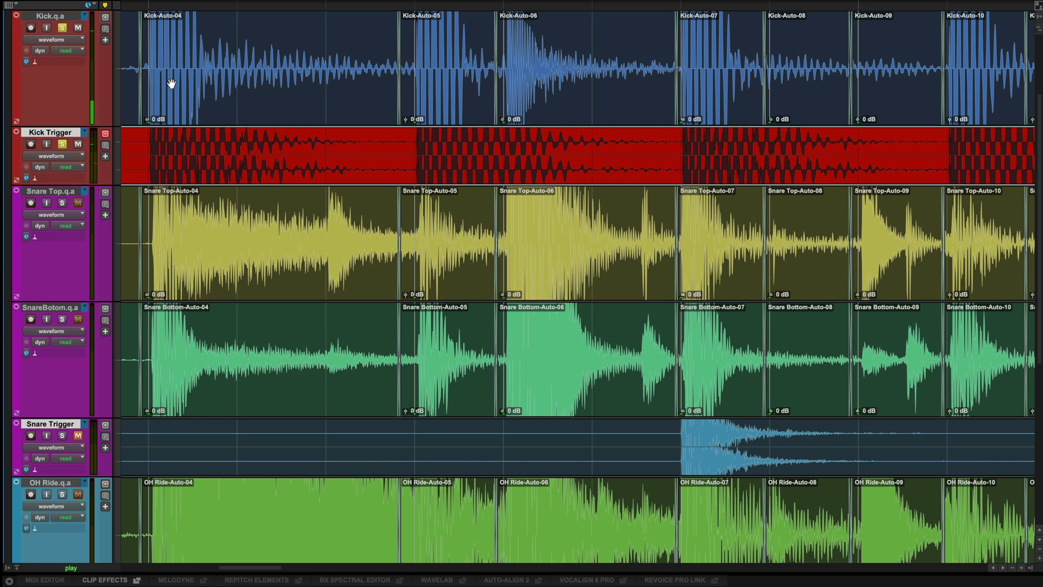
Align the Kick Trigger clip to the fixed Kick clip with Auto-Align 2 and render the 135-sample shift
key(space)
click(177, 102)
click(181, 169)
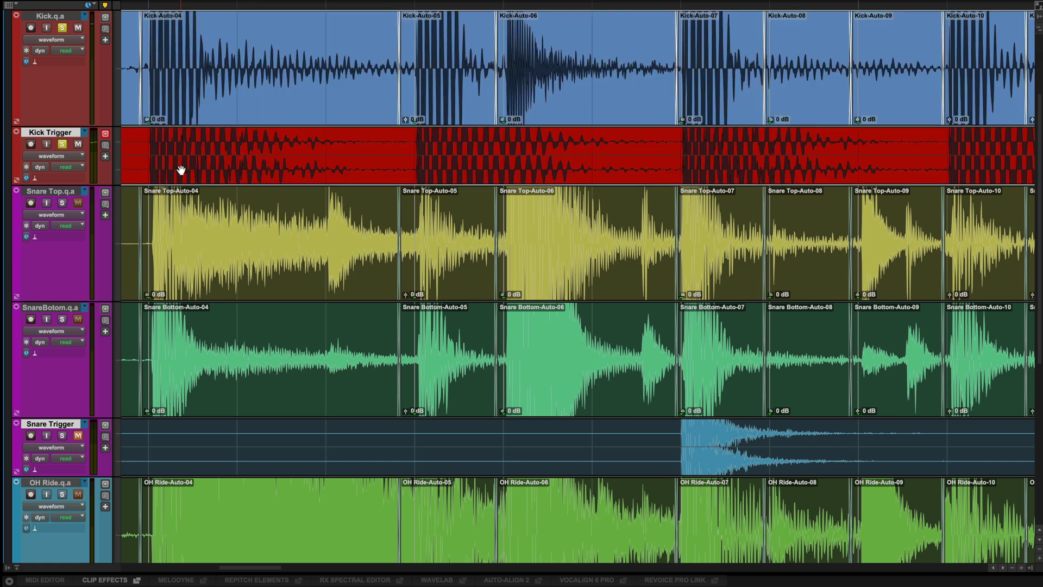
right_click(181, 170)
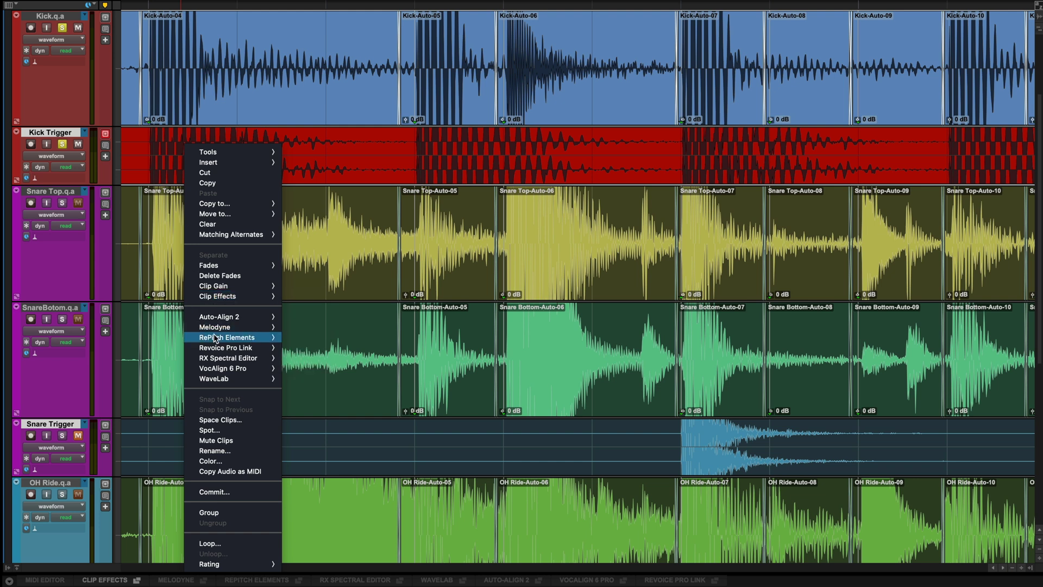
mouse_move(225, 320)
click(298, 320)
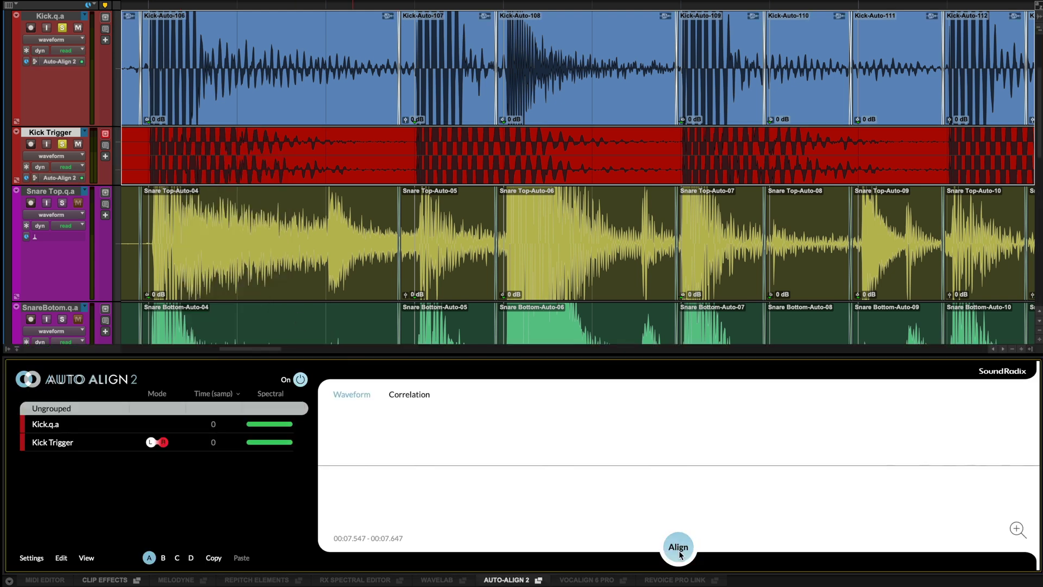
key(space)
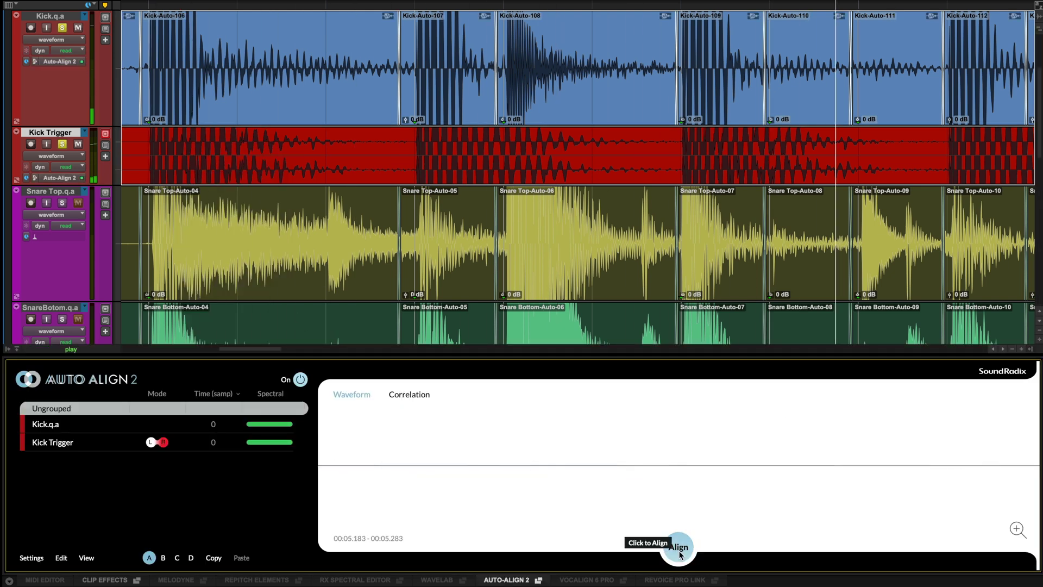
click(683, 554)
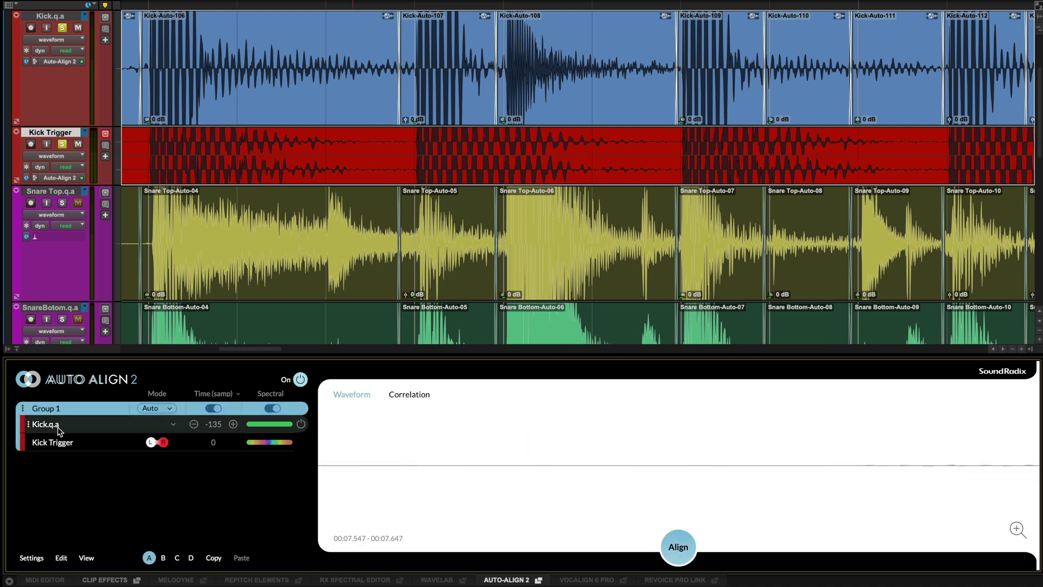
click(63, 558)
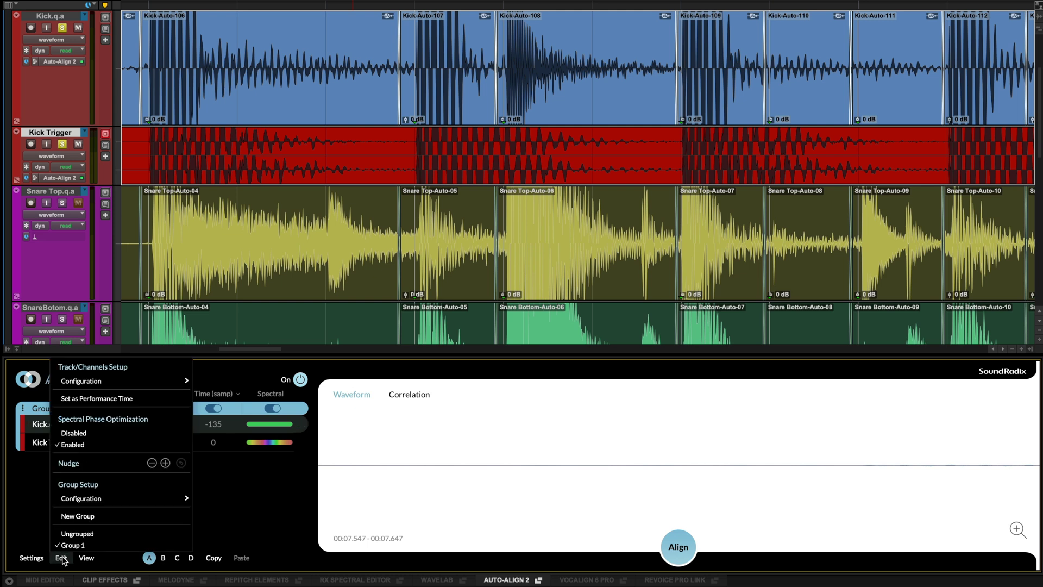
click(92, 400)
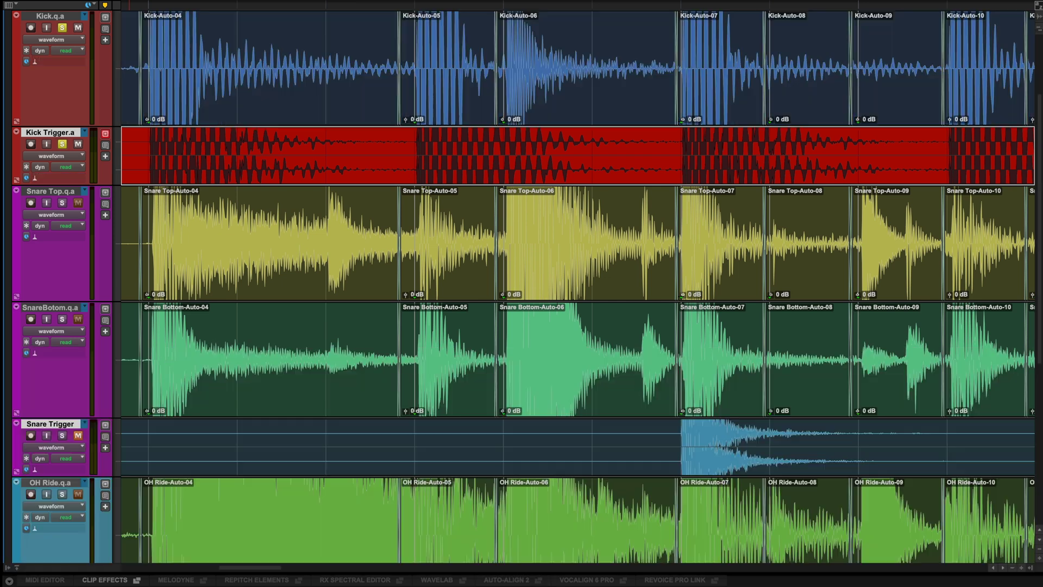
key(space)
Play back the kick and trigger range, then select the Auto-07 clips on the snare tracks
drag(323, 217, 582, 324)
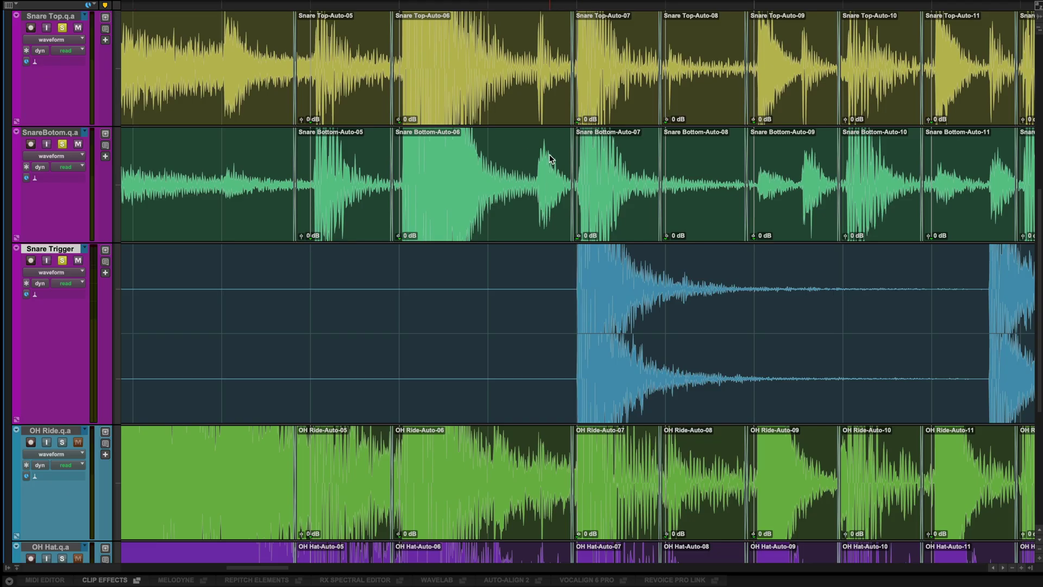
key(space)
click(602, 107)
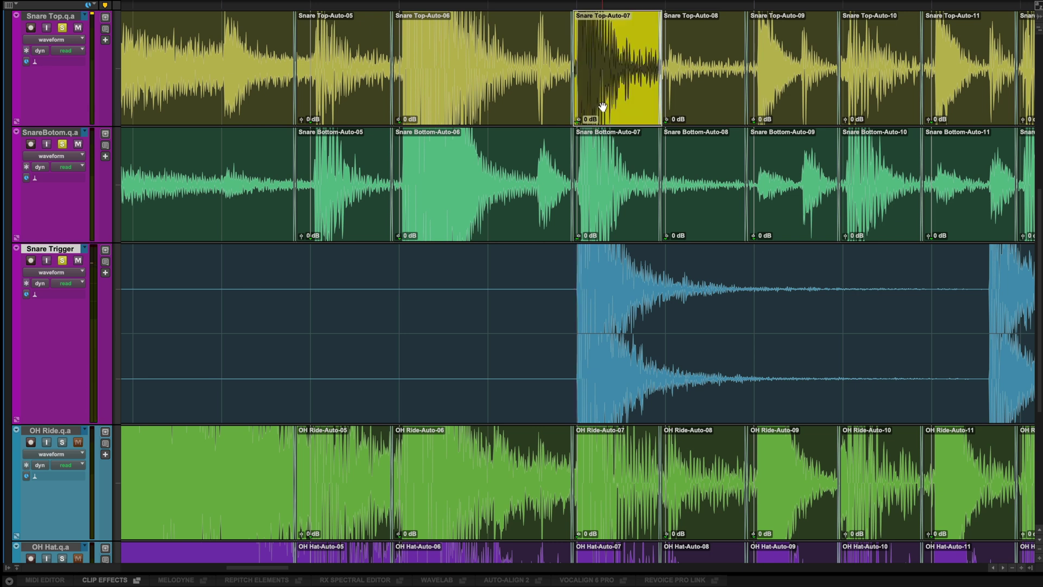
shift+click(609, 230)
shift+click(624, 396)
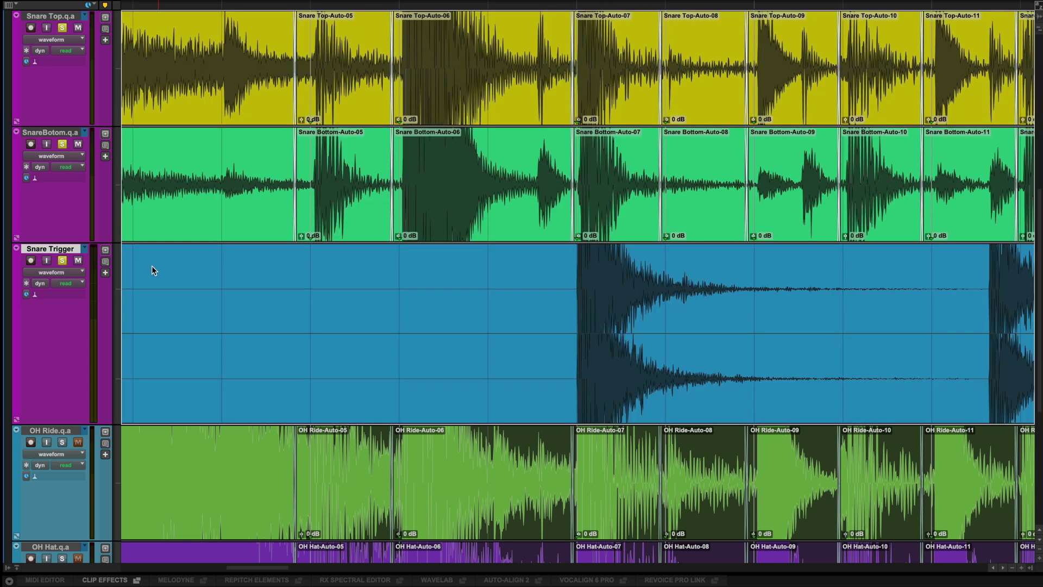
Put Snare Trigger on its Snare Trigger.a playlist and audition the aligned snares
click(85, 250)
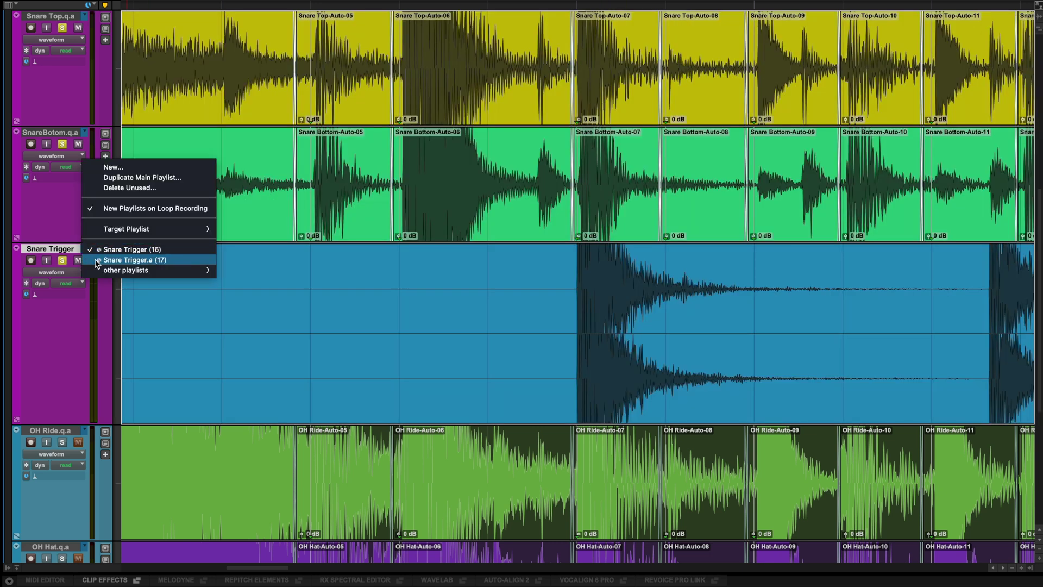
click(97, 260)
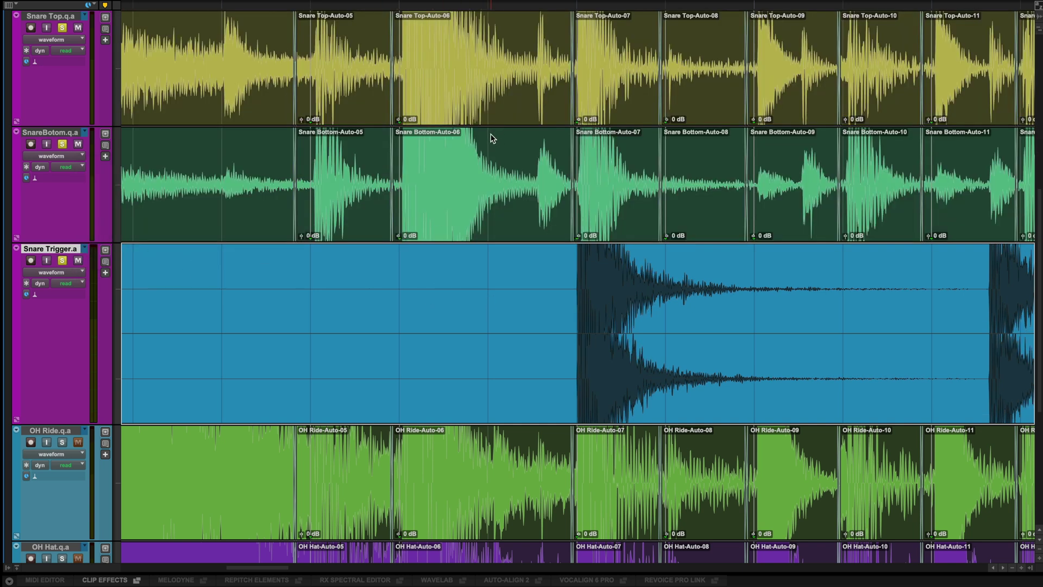
key(space)
In the mixer, lower Snare Trigger to about −10.5 dB and solo Kick, Kick Trigger, OH Ride and OH Hat
key(ctrl+equal)
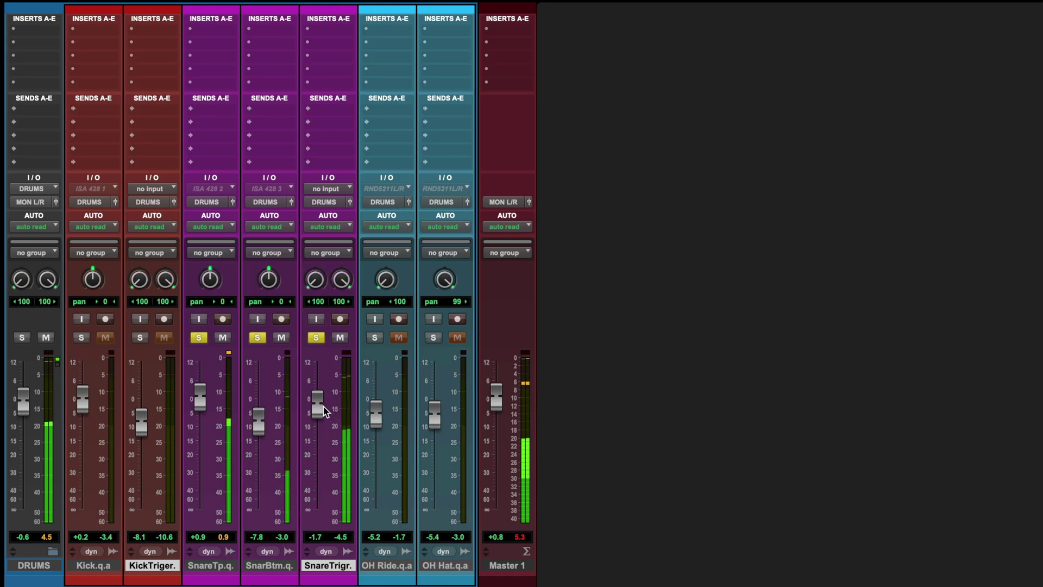
drag(320, 431, 321, 436)
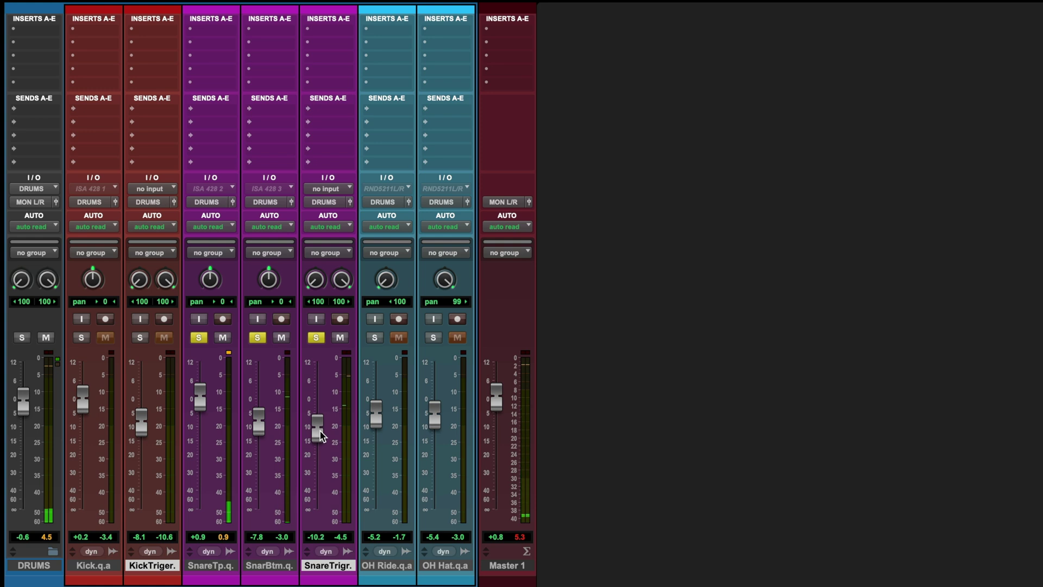
click(81, 337)
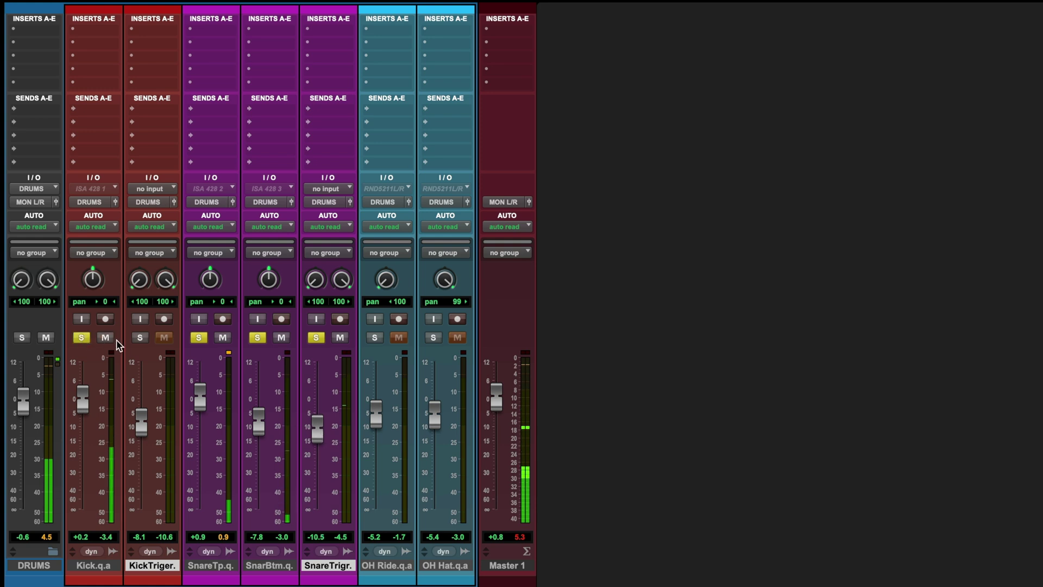
click(140, 337)
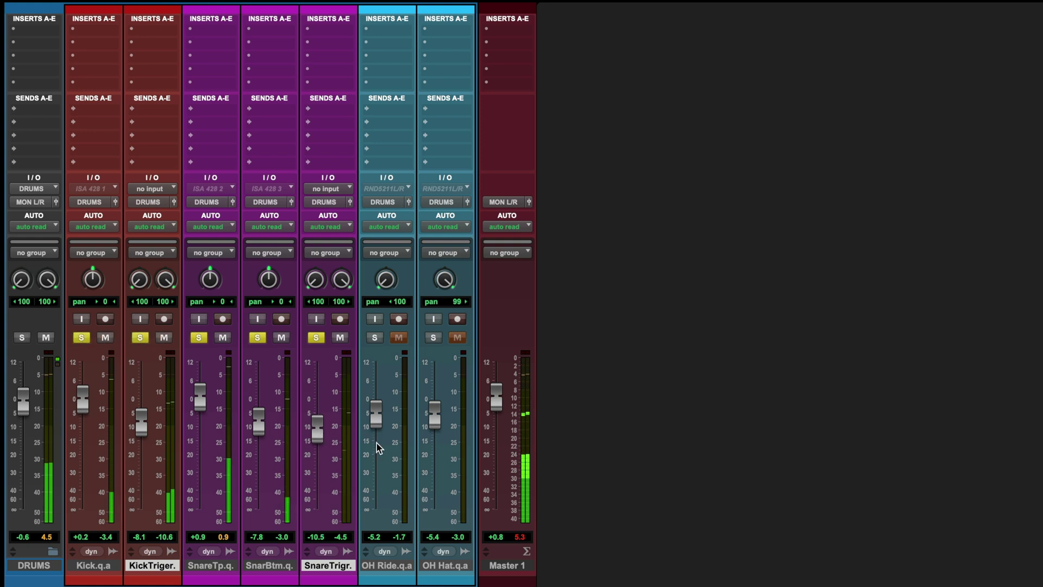
click(373, 337)
click(433, 337)
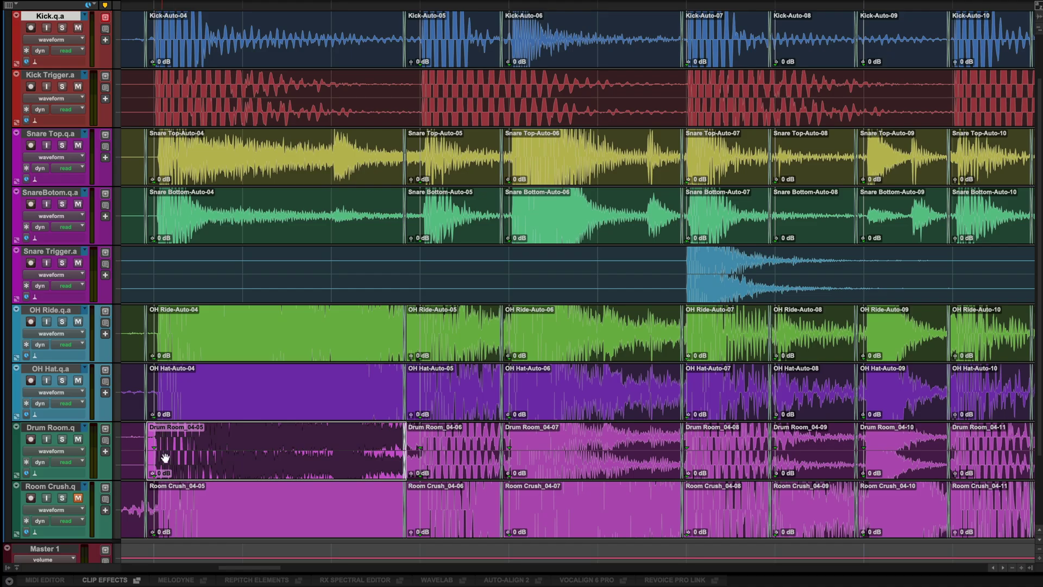
Play a range from the overheads into Drum Room and switch Drum Room to Drum Room.q.a
click(70, 430)
key(space)
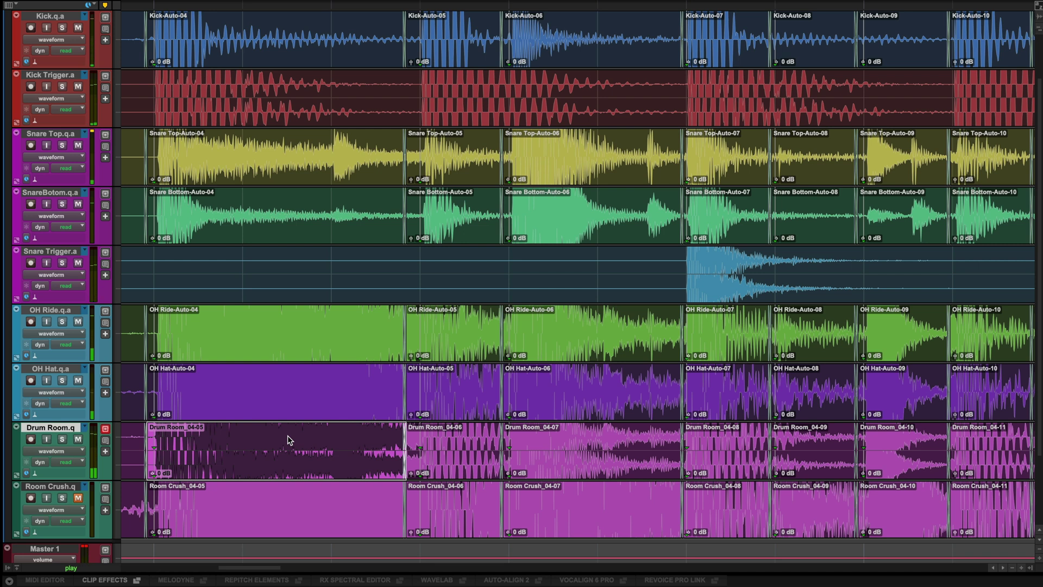
scroll(375, 324, up, 10)
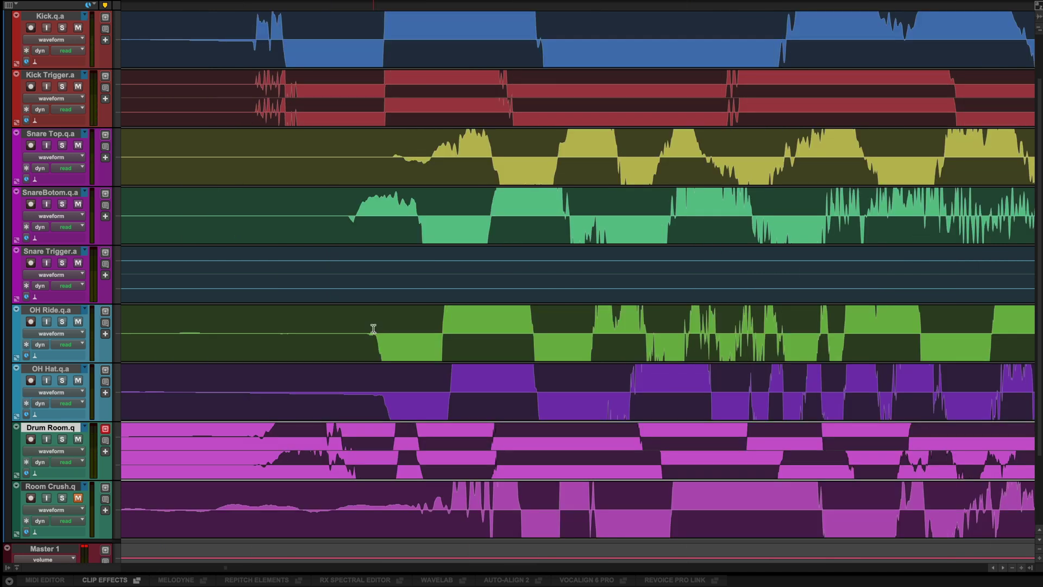
drag(373, 329, 247, 387)
click(81, 428)
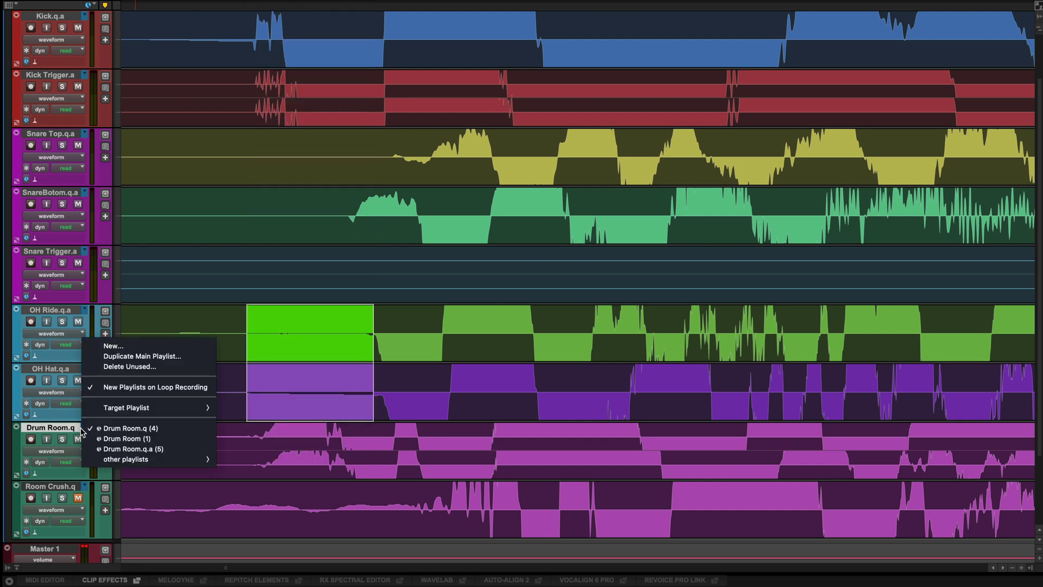
click(105, 450)
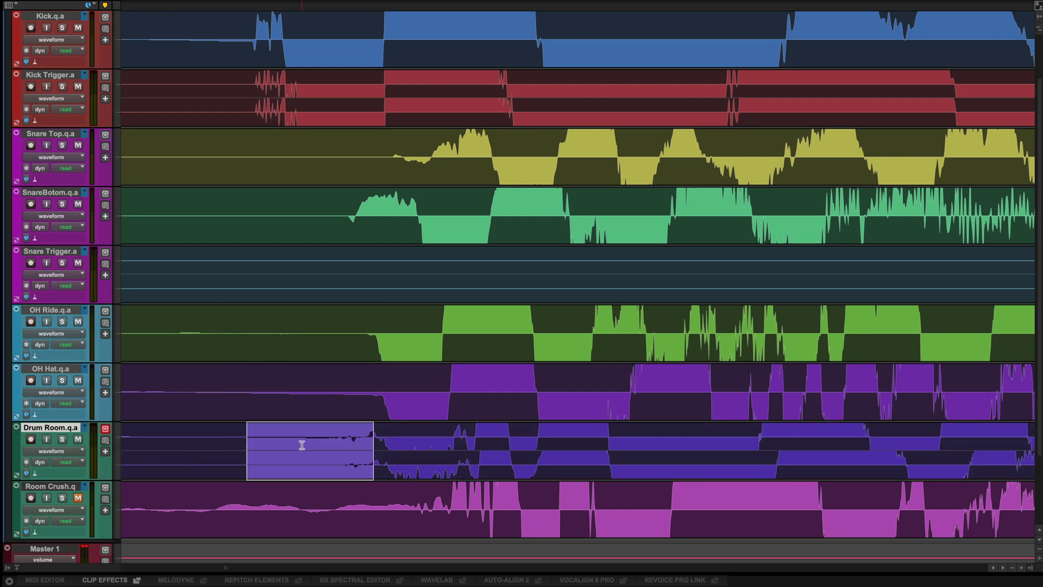
Return Drum Room to its original Drum Room.q playlist and restart playback
drag(376, 325, 461, 450)
click(266, 323)
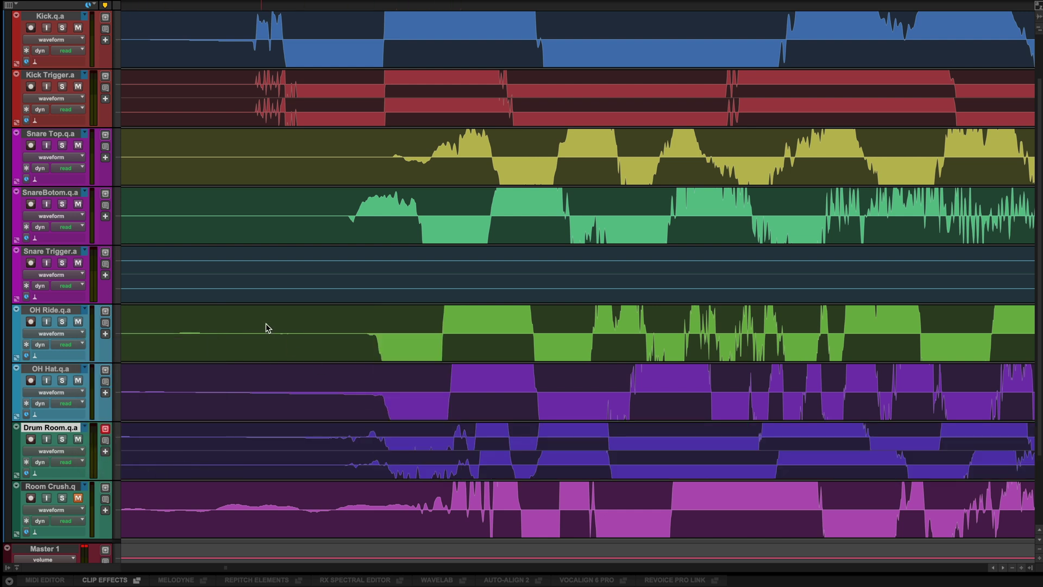
click(85, 429)
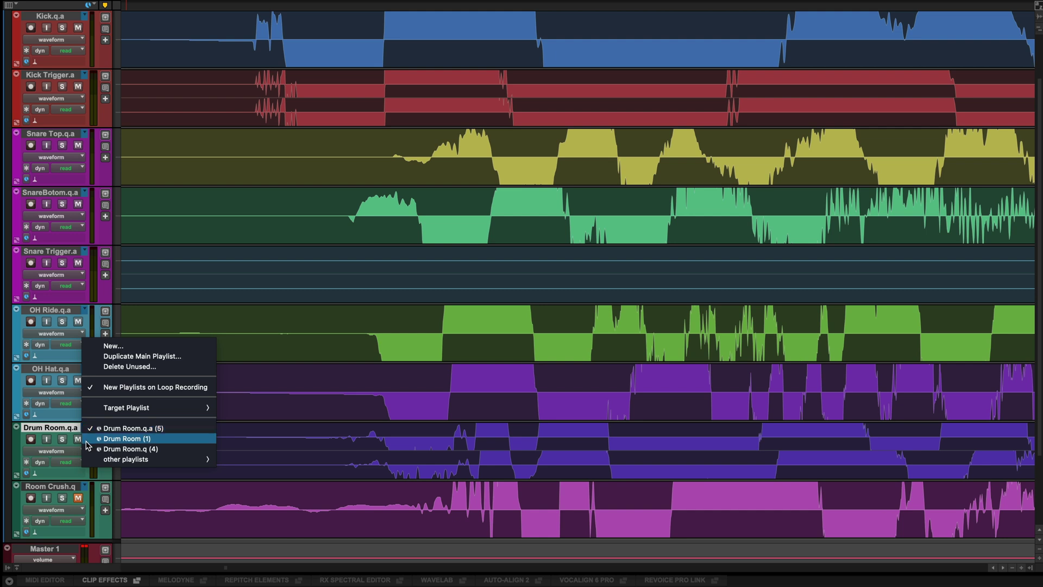
click(141, 449)
key(space)
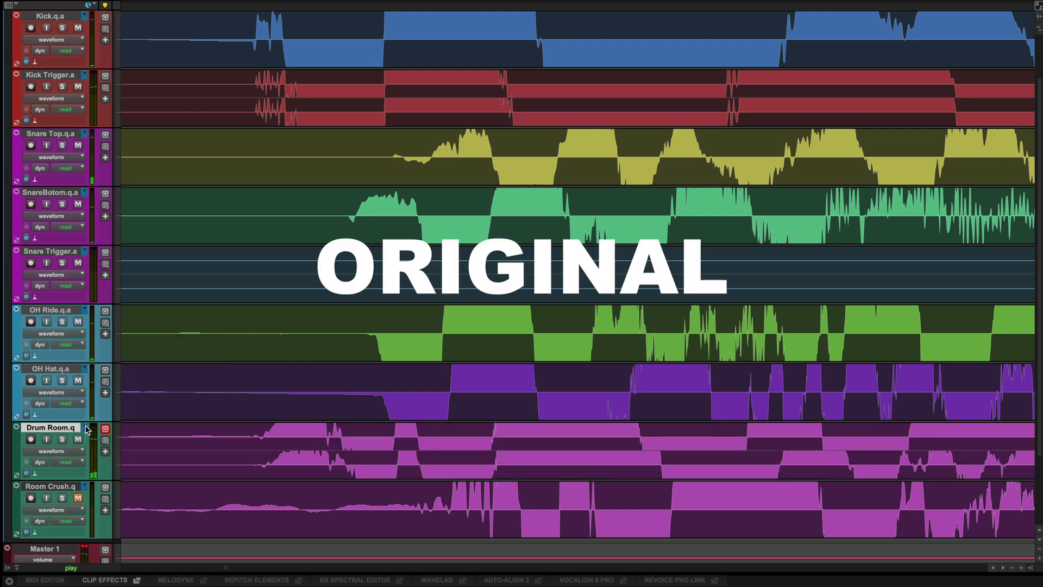
Toggle Drum Room between Drum Room.q.a and Drum Room.q while playing, ending on Drum Room.q.a
click(85, 429)
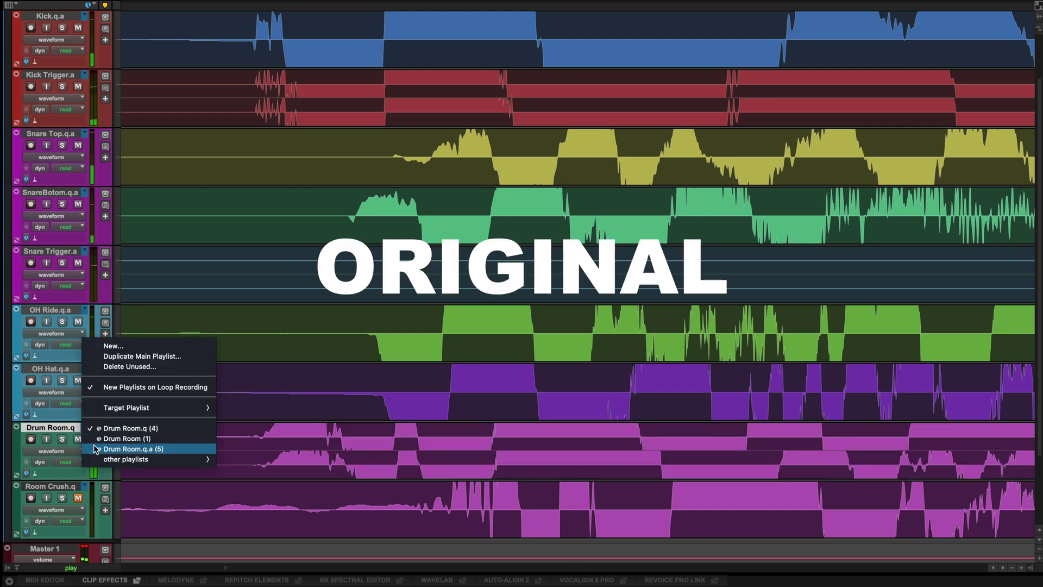
click(130, 449)
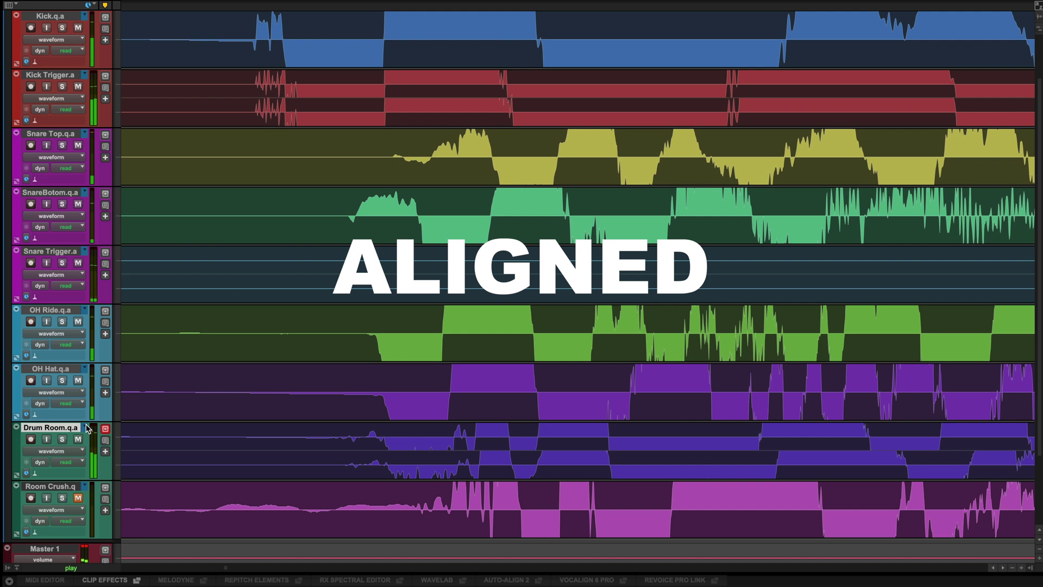
click(87, 428)
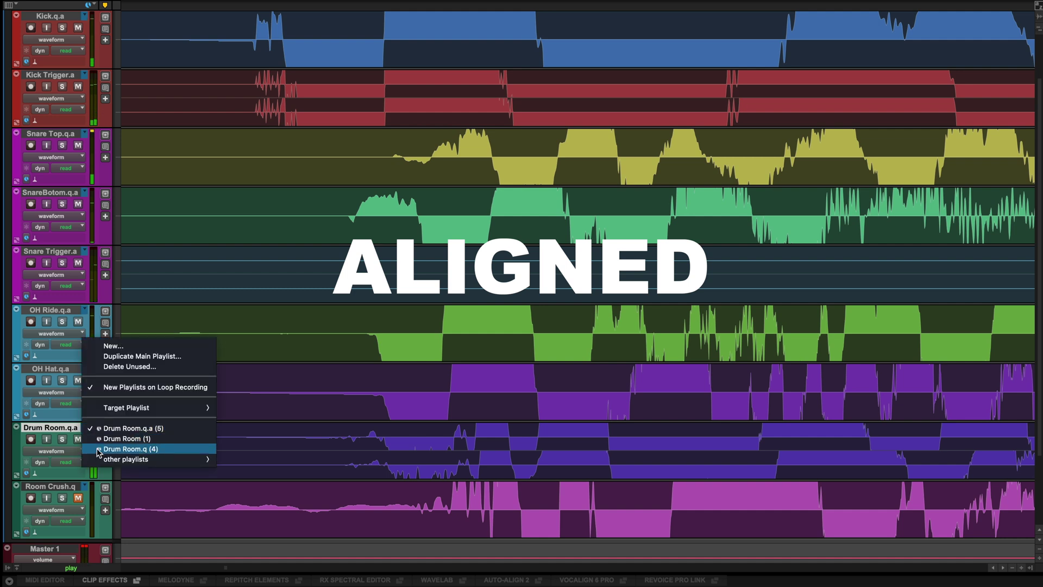
click(99, 450)
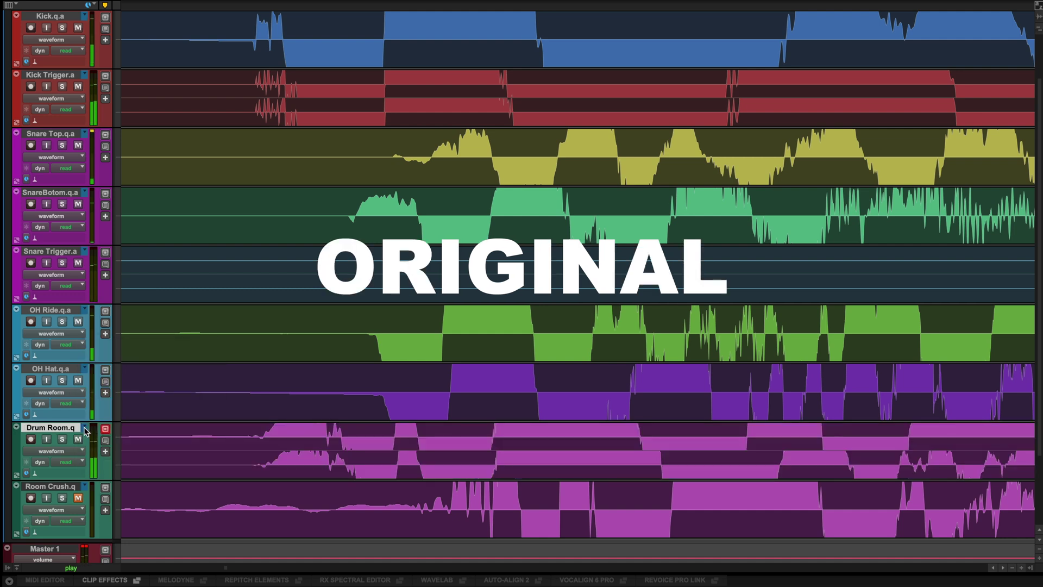
click(84, 432)
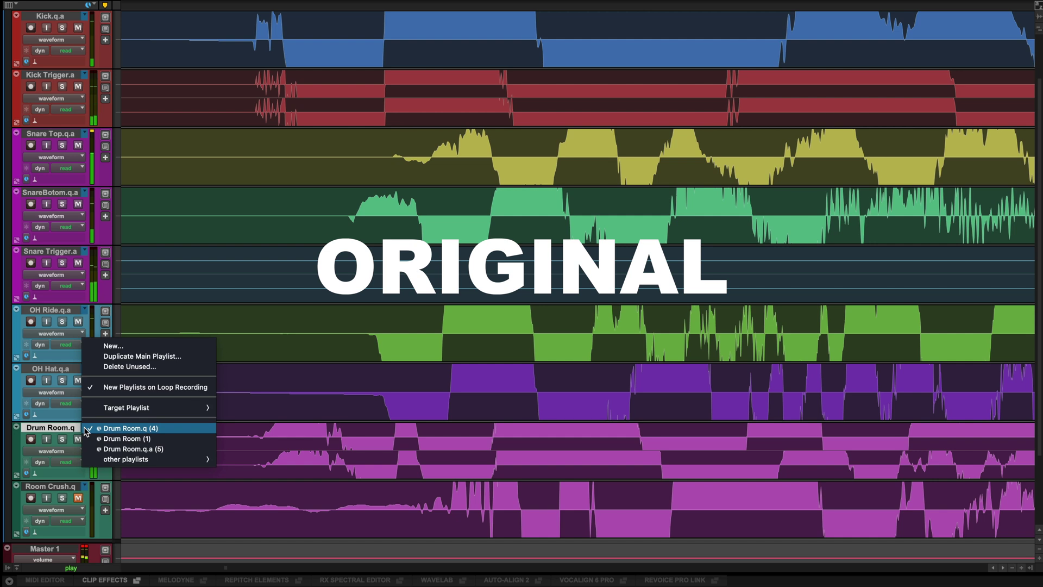
click(93, 449)
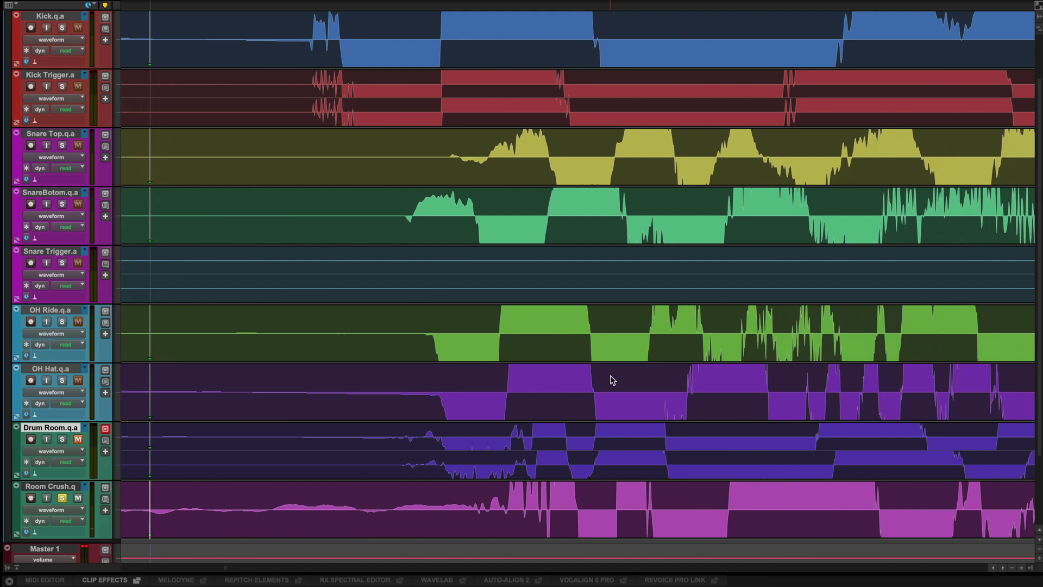
Unsolo Room Crush and play the session to hear the original room sound
key(space)
click(63, 498)
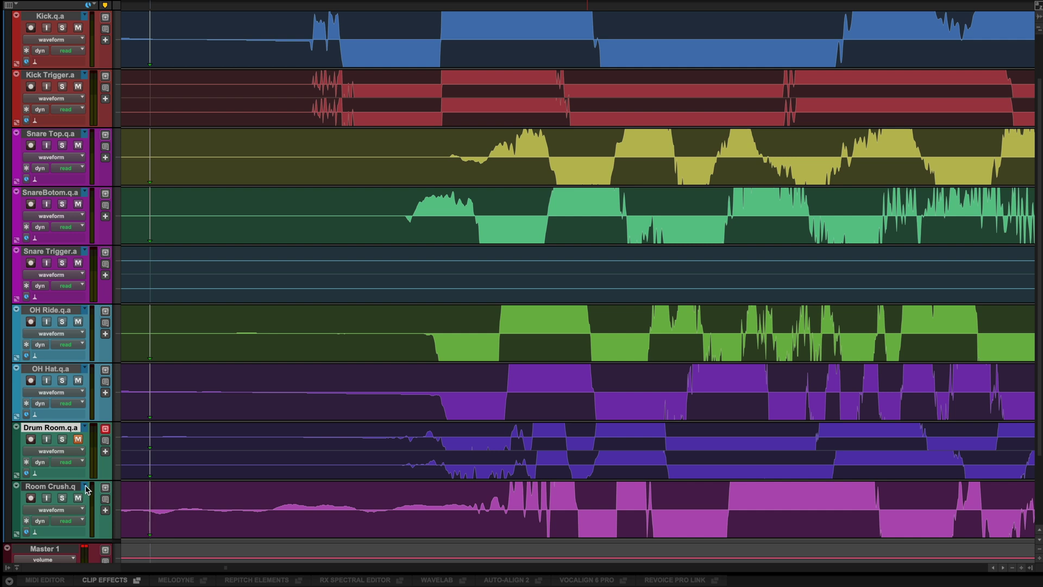
key(space)
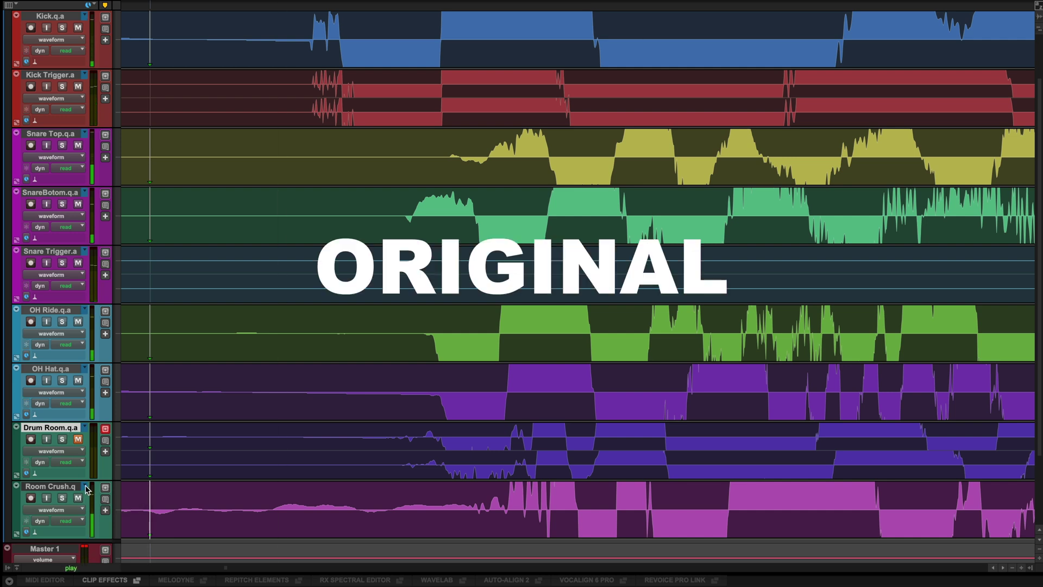
Toggle Room Crush between Room Crush.q.a and Room Crush.q, ending on Room Crush.q.a
click(86, 488)
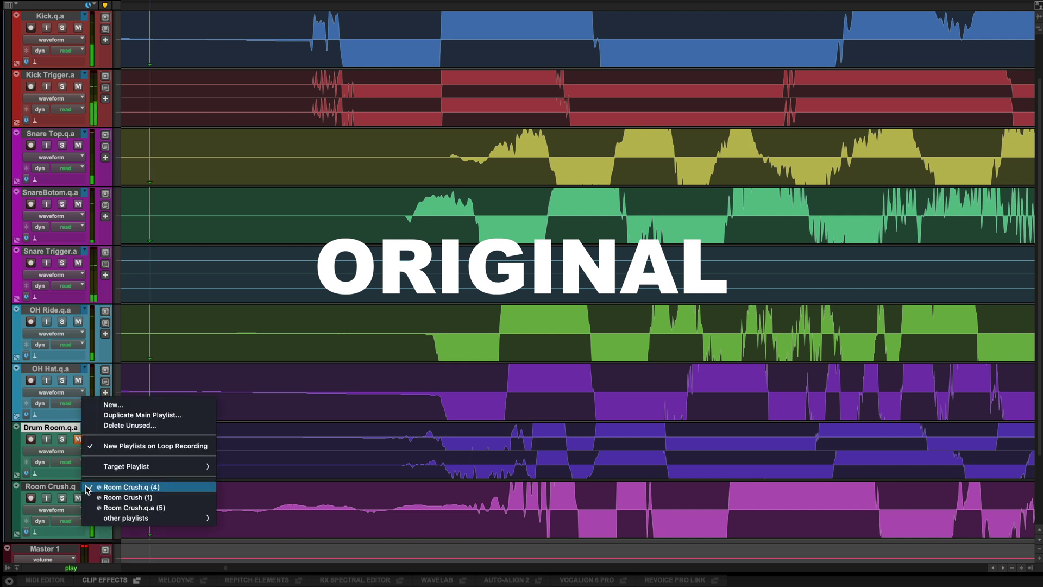
click(123, 507)
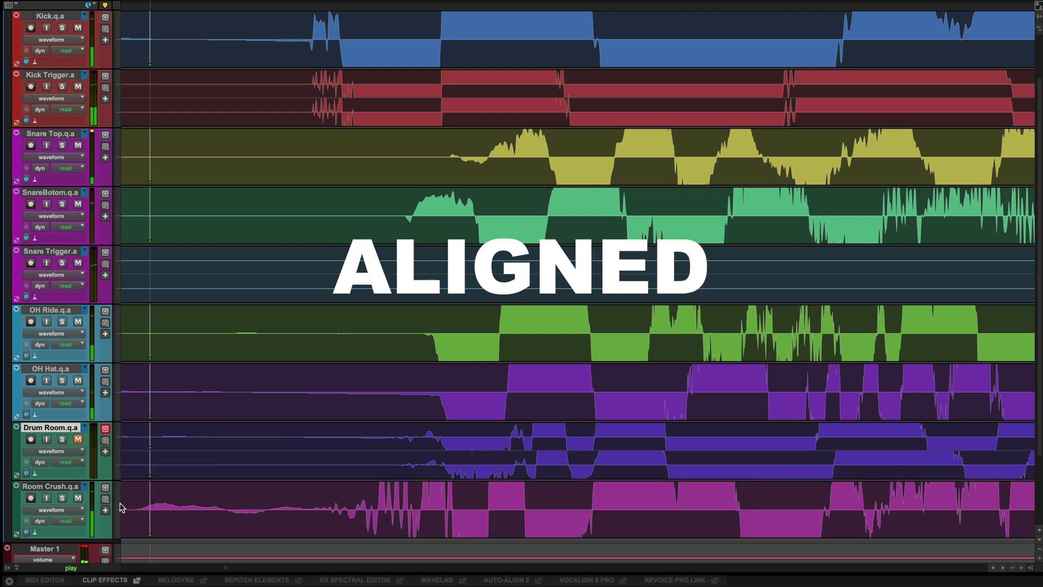
click(85, 489)
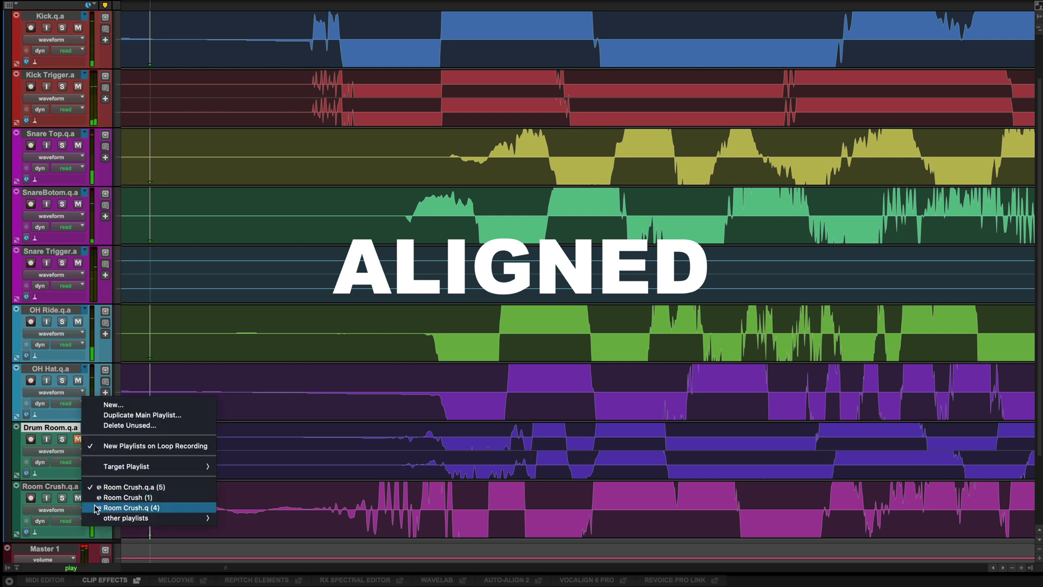
click(97, 508)
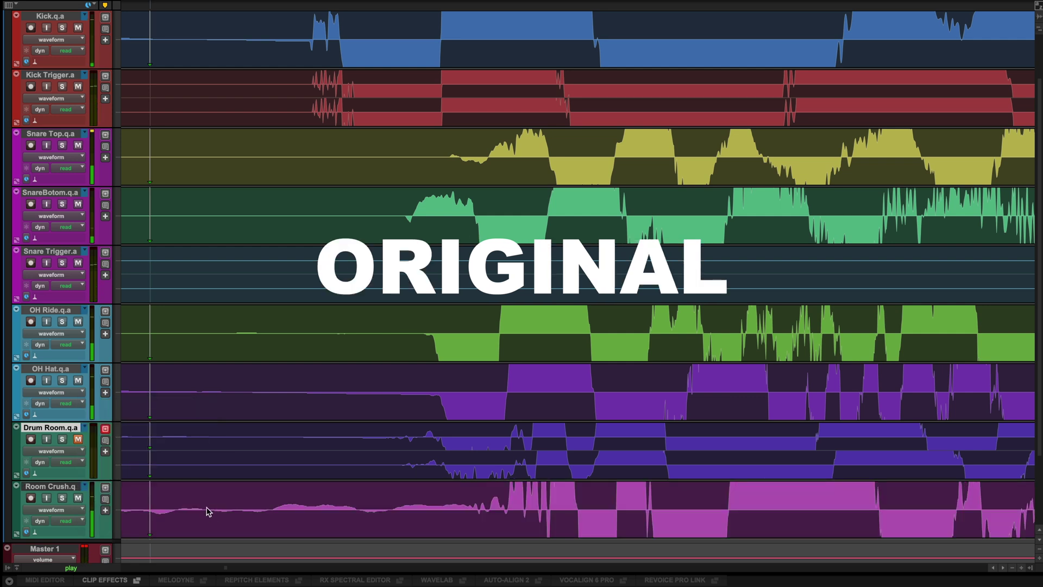
click(87, 488)
click(95, 508)
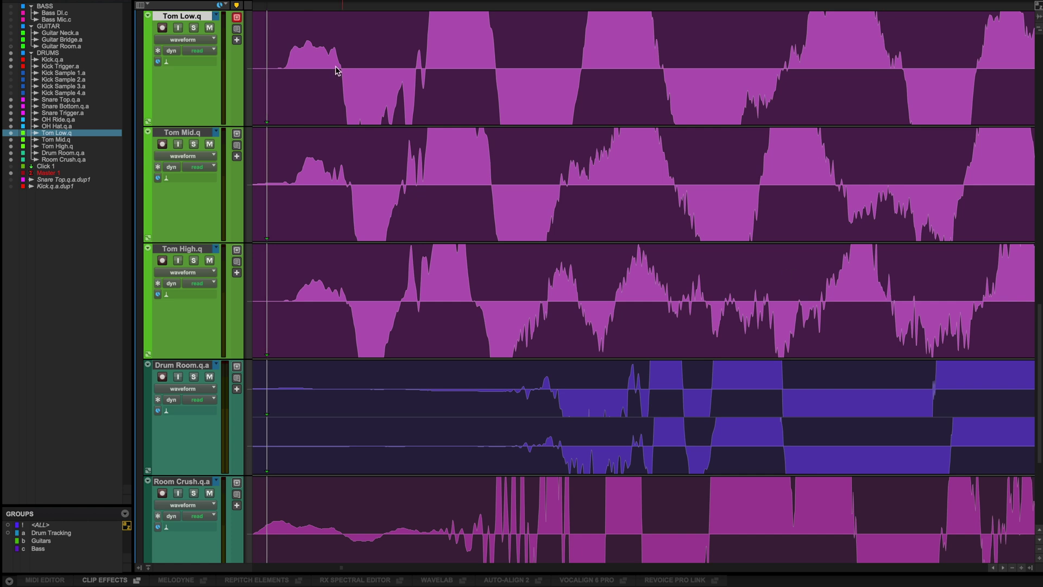
Select a range across Tom Low to Tom High and switch the grouped toms' playlists via Tom Low
drag(291, 51, 904, 300)
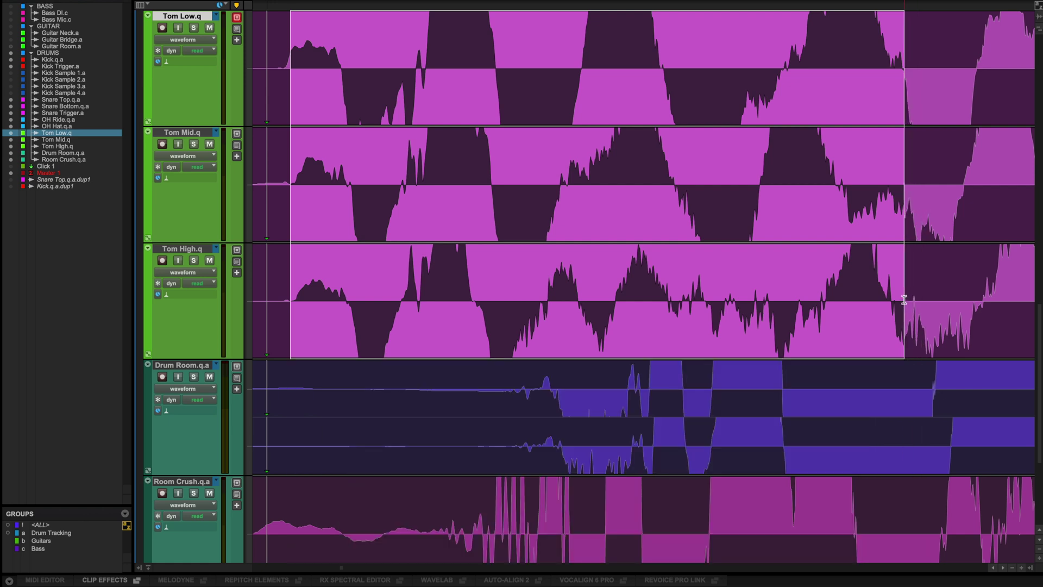
click(216, 16)
click(248, 61)
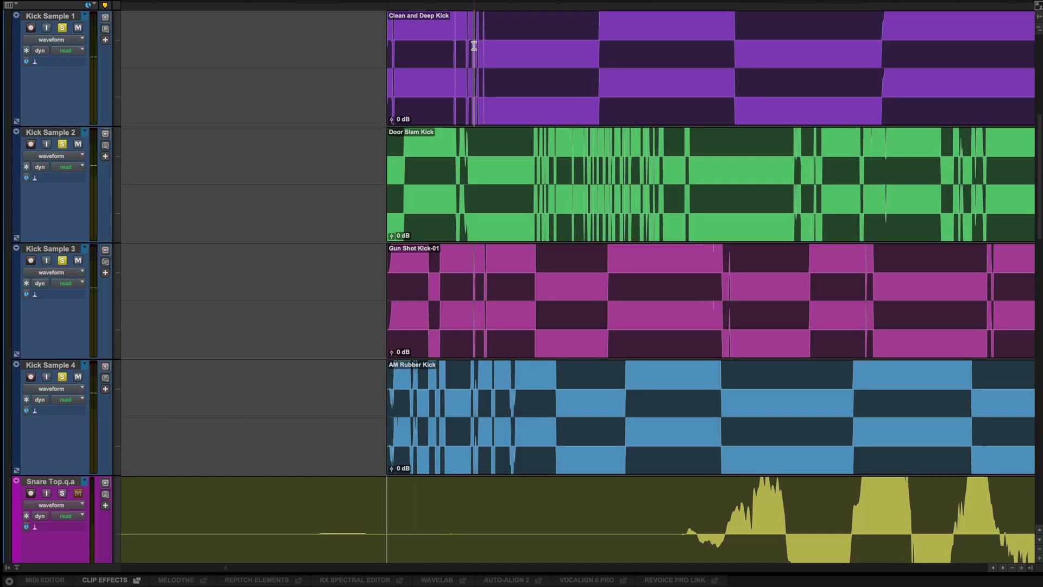
Play a selected range across Kick Sample 1–4, then align them with Auto-Align 2
drag(474, 82, 368, 406)
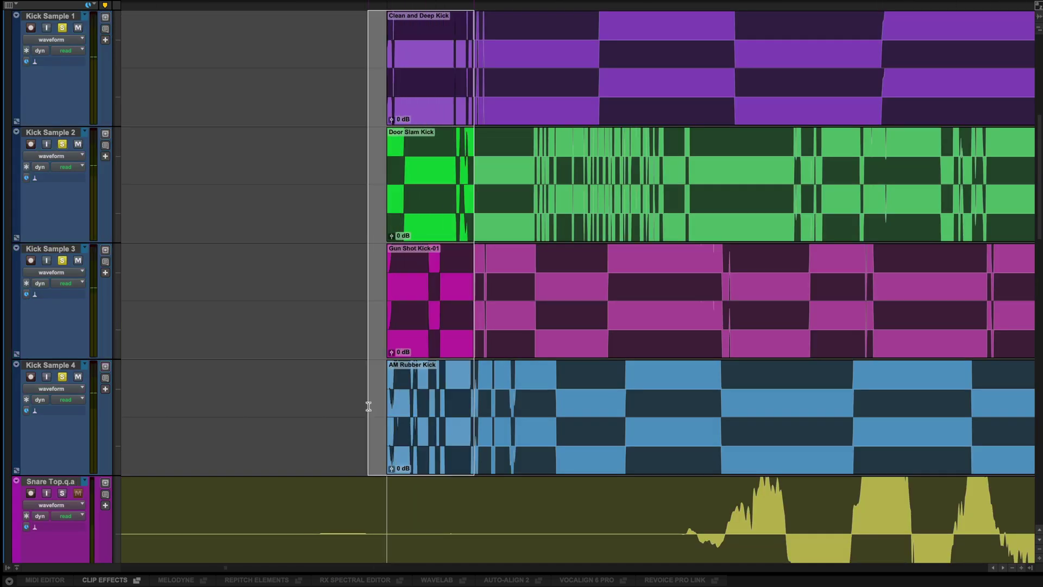
key(space)
key(space)
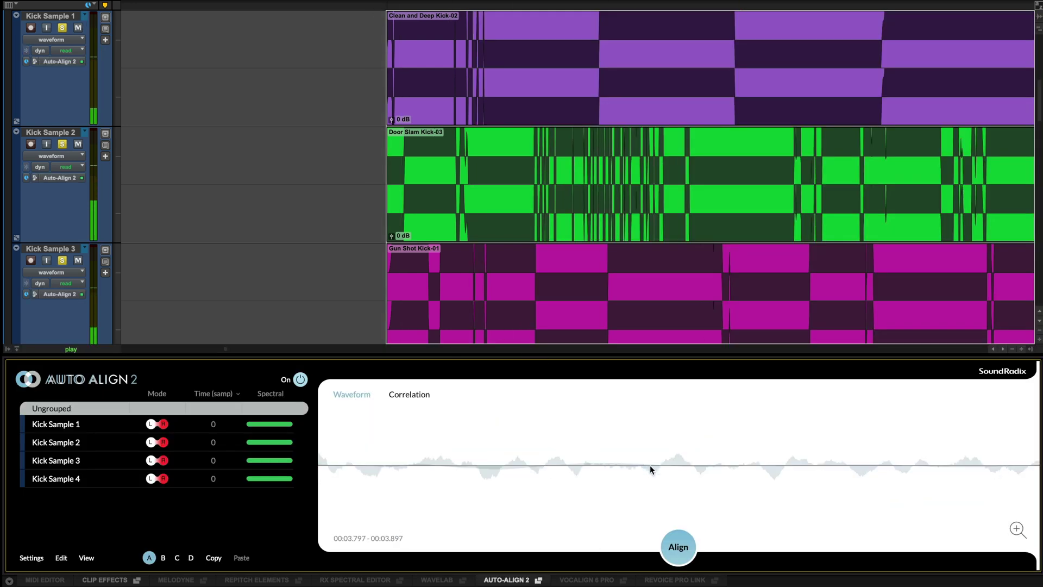
click(677, 546)
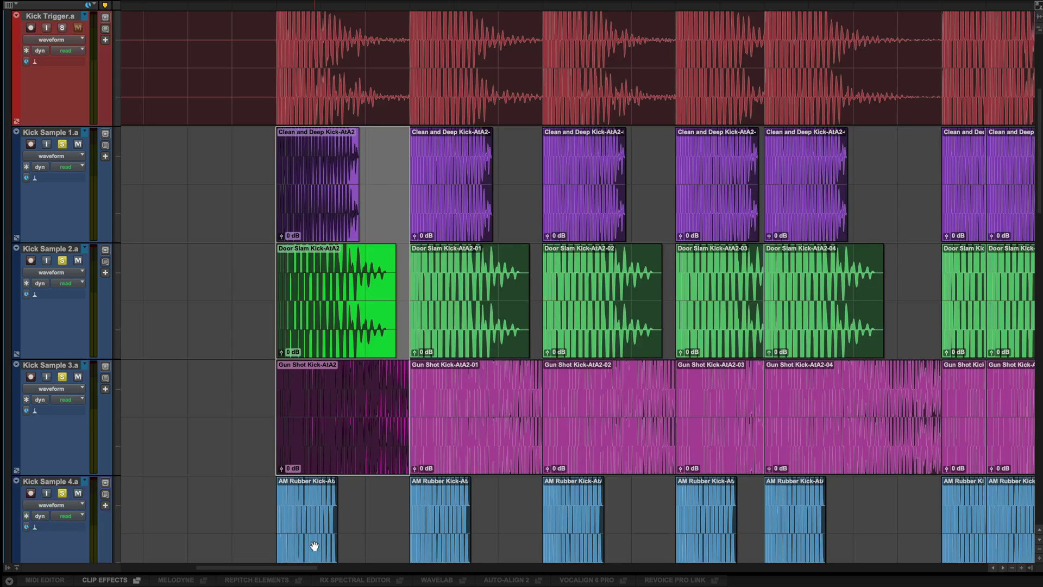
Add the AM Rubber Kick clip to the selection and drag the kick sample clips to the next kick hit
shift+click(314, 546)
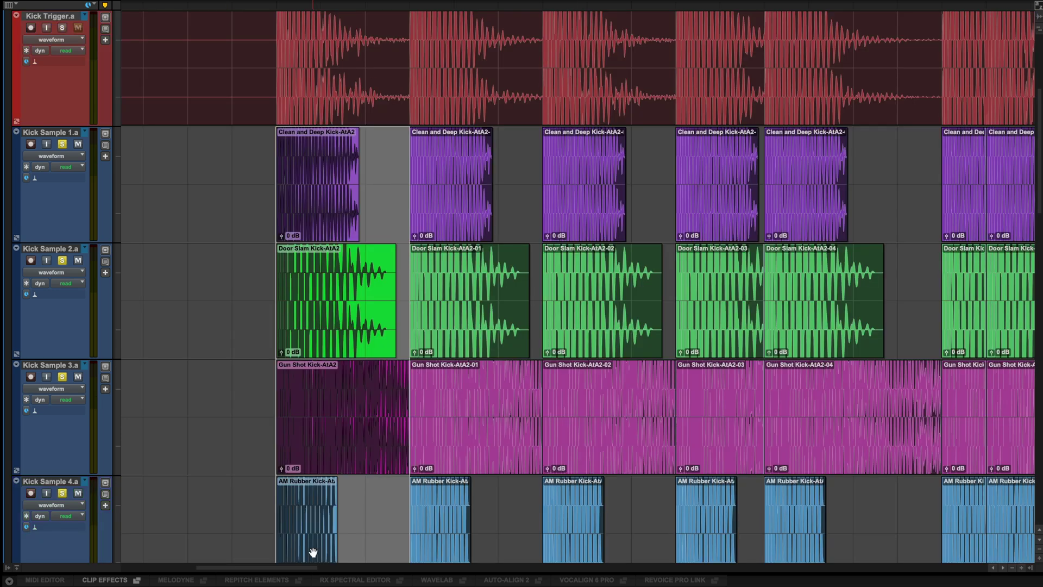
drag(313, 552, 274, 420)
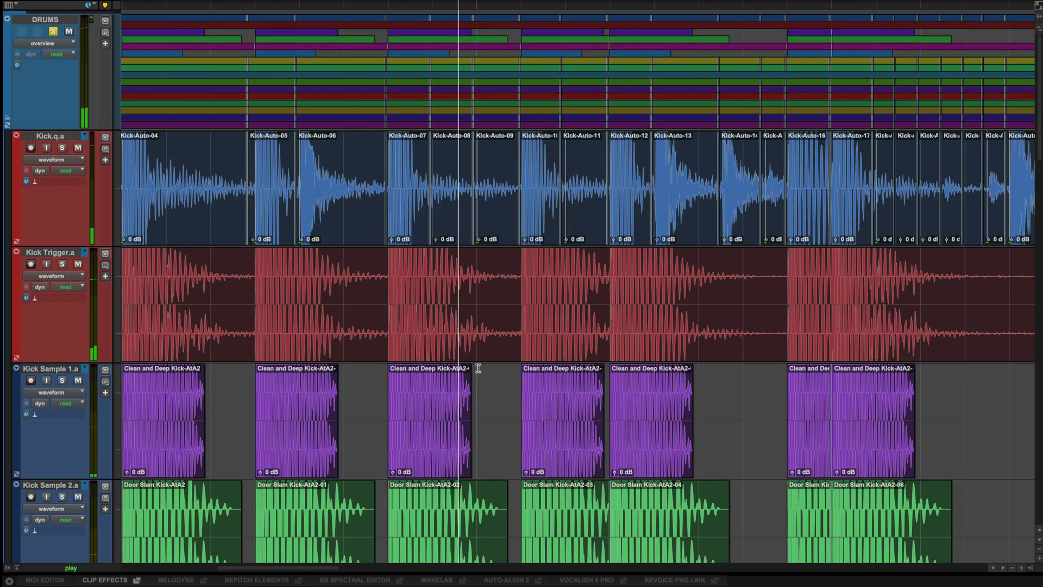
scroll(478, 368, down, 2)
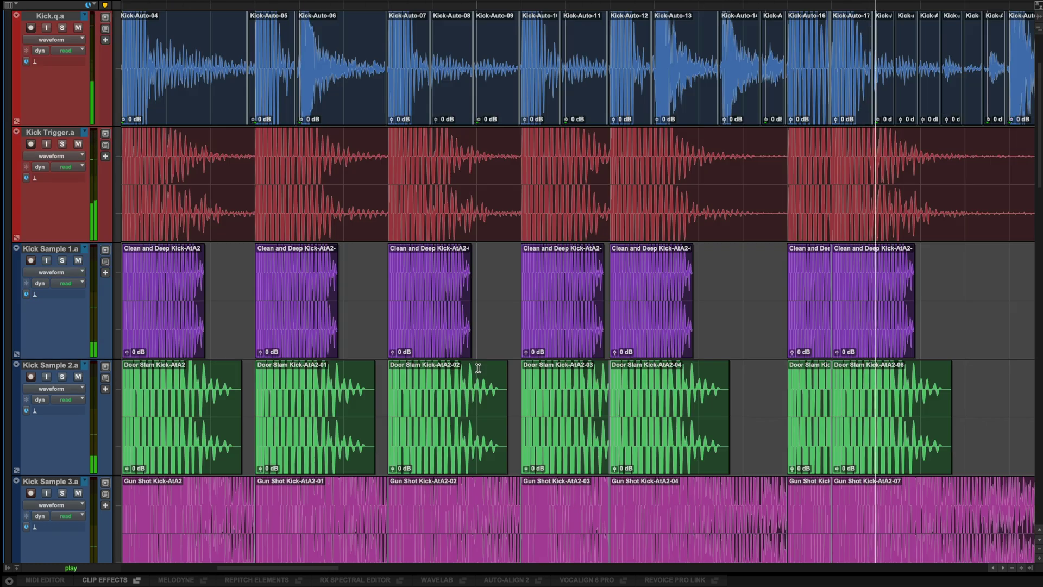
scroll(478, 369, down, 10)
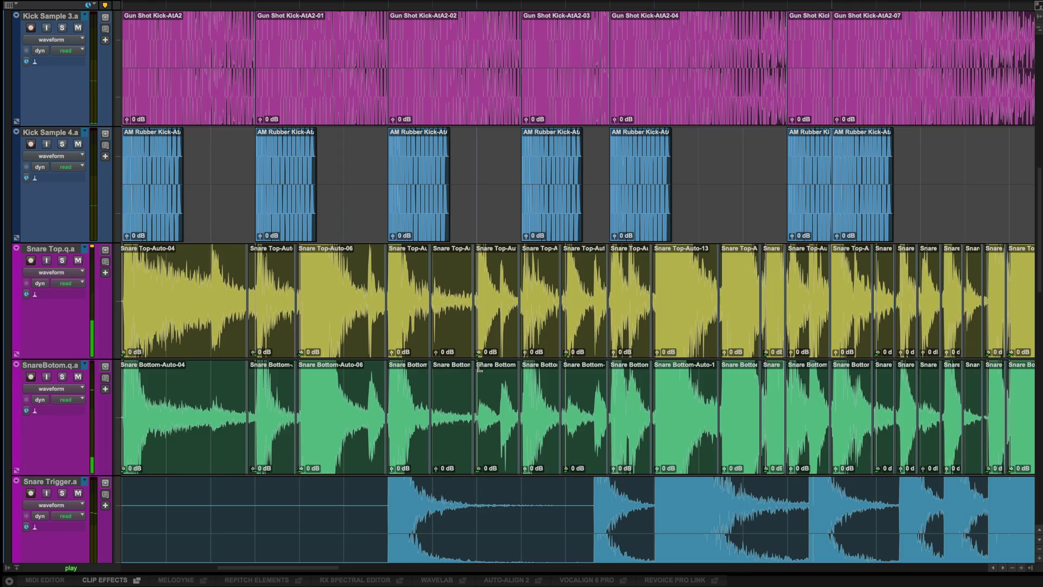
scroll(480, 368, down, 5)
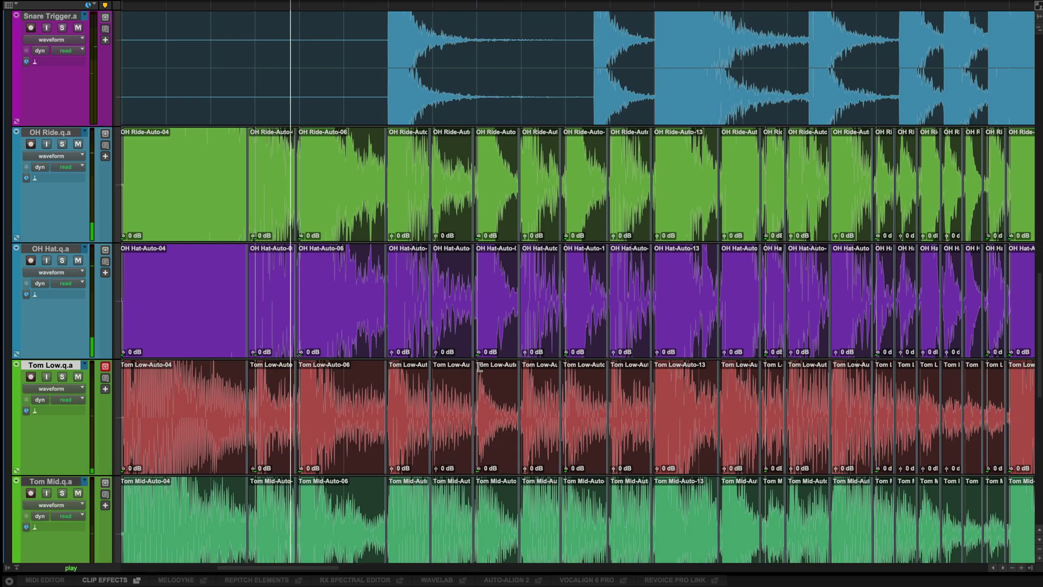
scroll(479, 368, down, 2)
scroll(479, 368, down, 9)
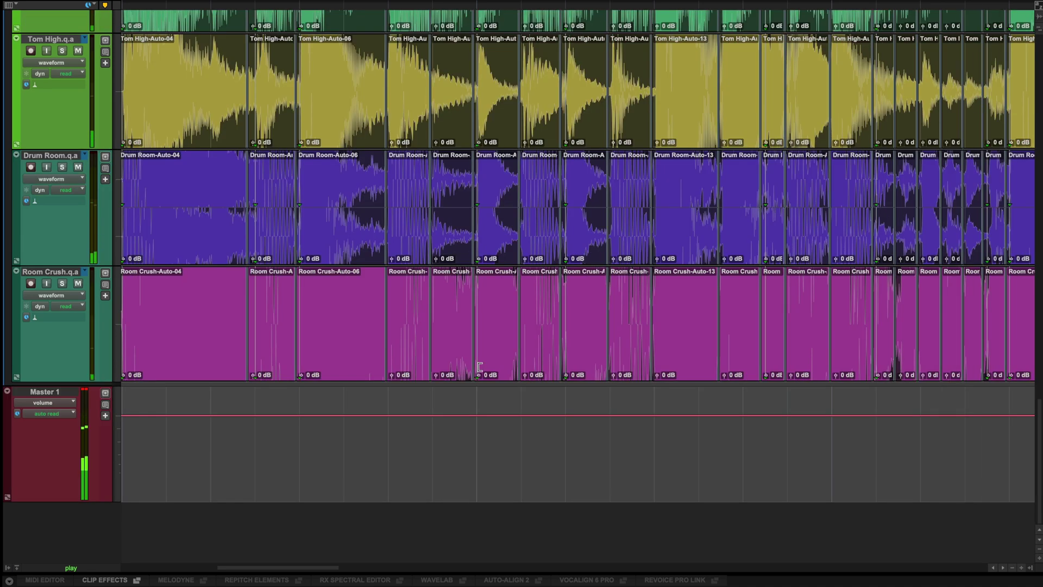
scroll(480, 367, up, 2)
scroll(478, 369, up, 6)
scroll(478, 368, up, 2)
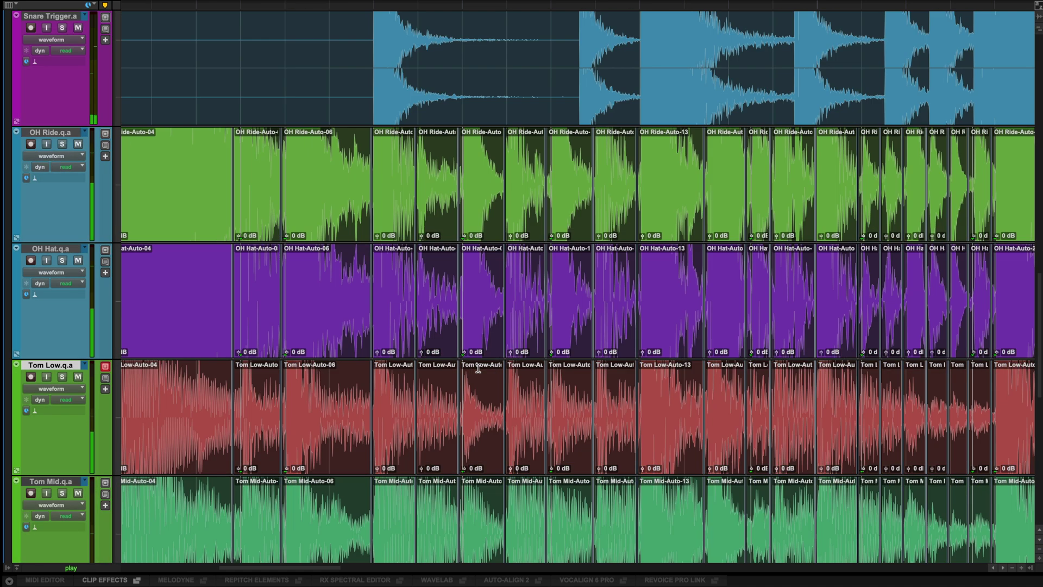
key(space)
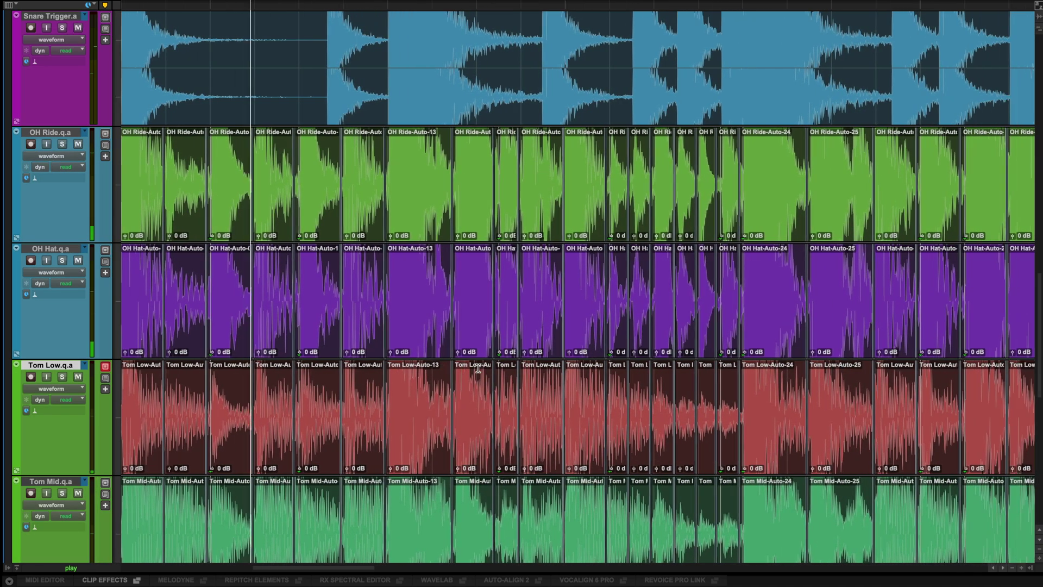